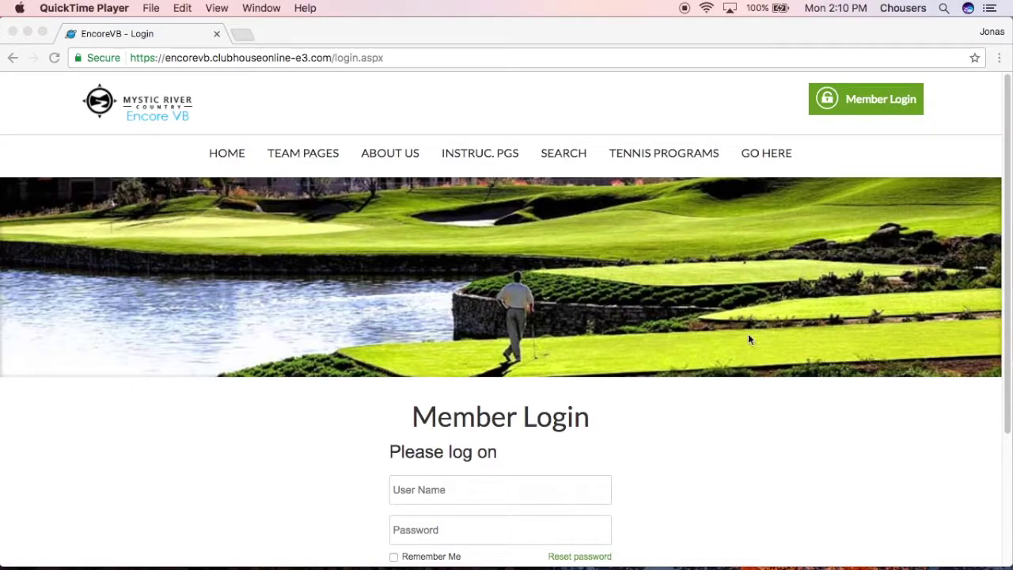
# Step: Log in to the member site with the autofilled user name and the account password
pyautogui.click(538, 492)
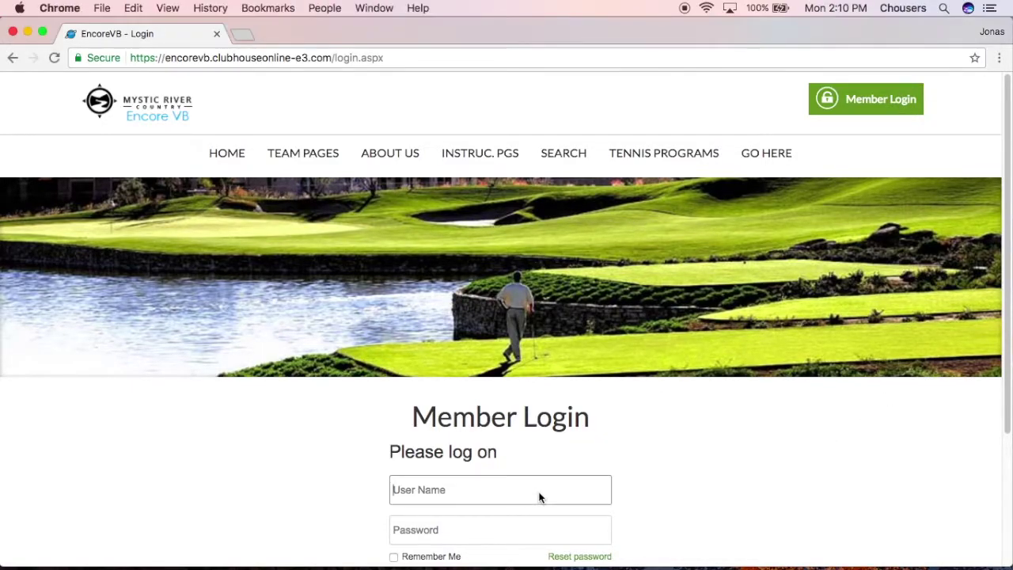
pyautogui.click(447, 552)
pyautogui.click(452, 525)
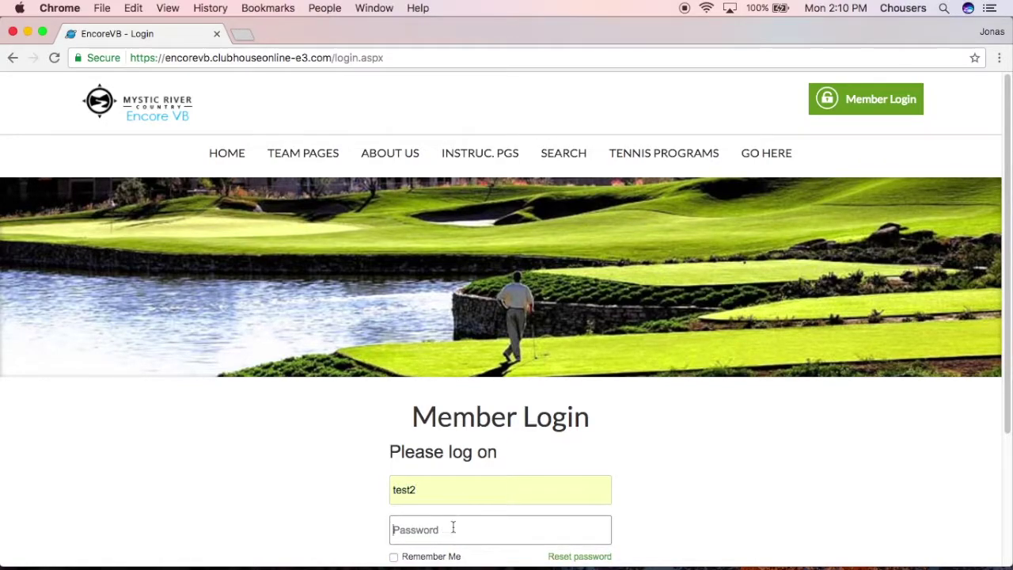
pyautogui.write('test2')
pyautogui.scroll(-1, 617, 537)
pyautogui.click(528, 556)
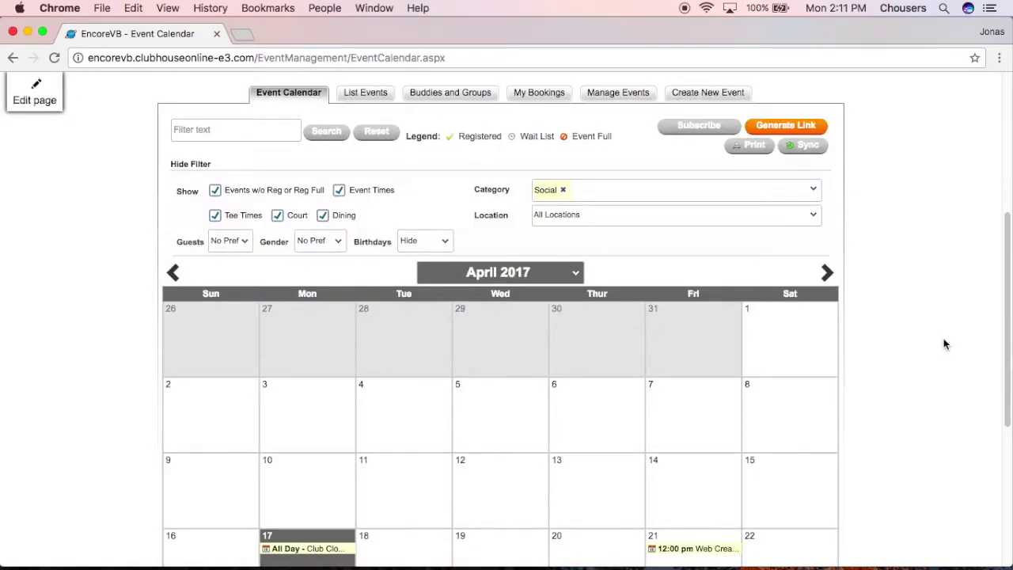
# Step: Switch to Club Central from the account menu to reach Event Management
pyautogui.scroll(4, 942, 344)
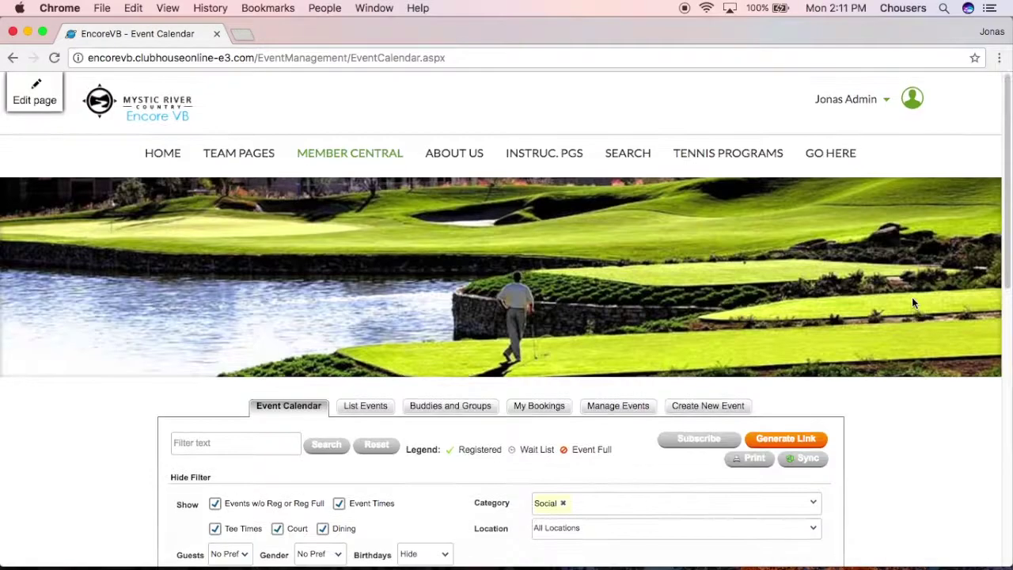
pyautogui.click(877, 101)
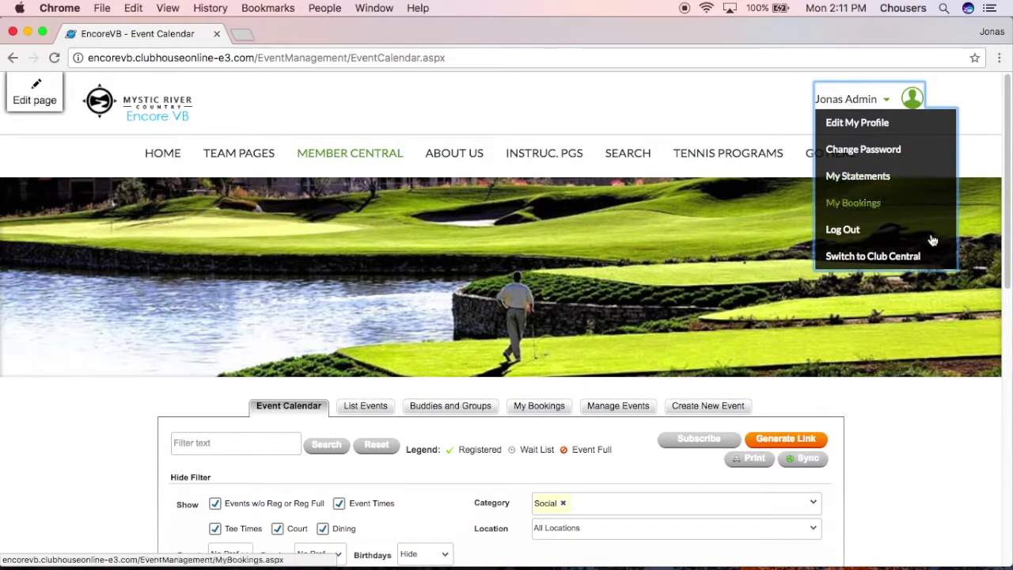
pyautogui.click(874, 265)
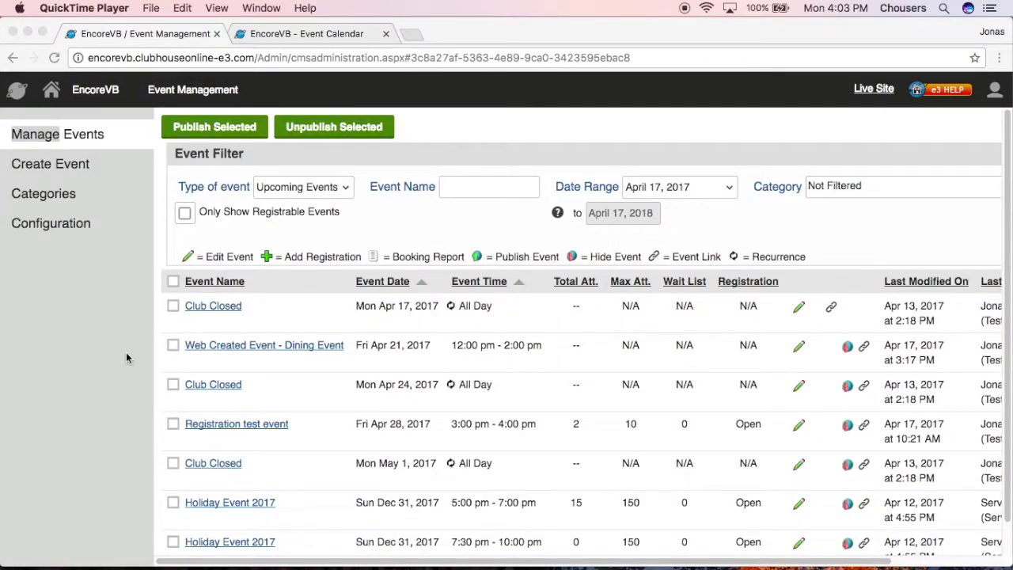
# Step: Create a new event named 'Movie Night' with category Social and location Ballroom
pyautogui.click(54, 167)
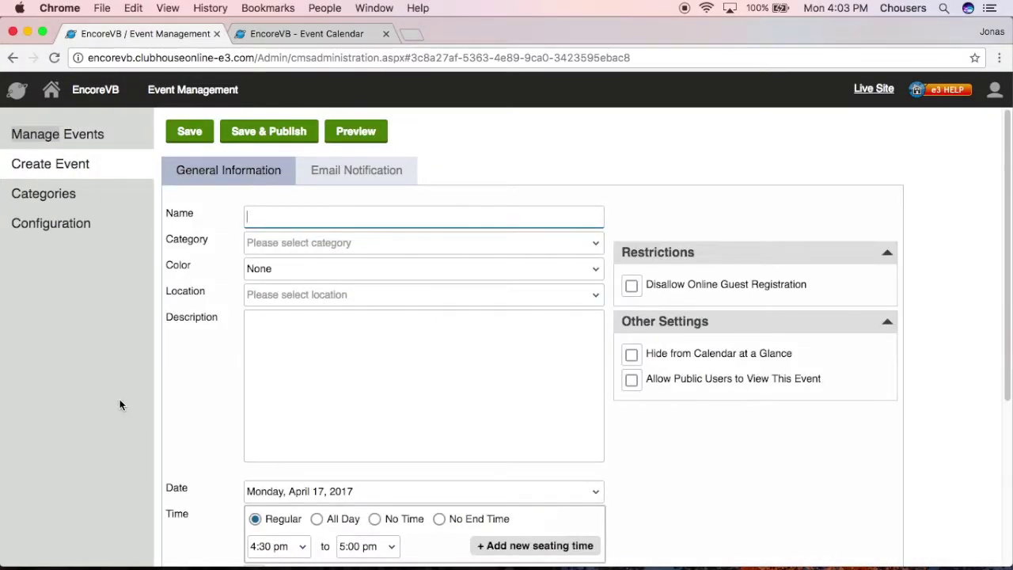
pyautogui.write('Movie Night')
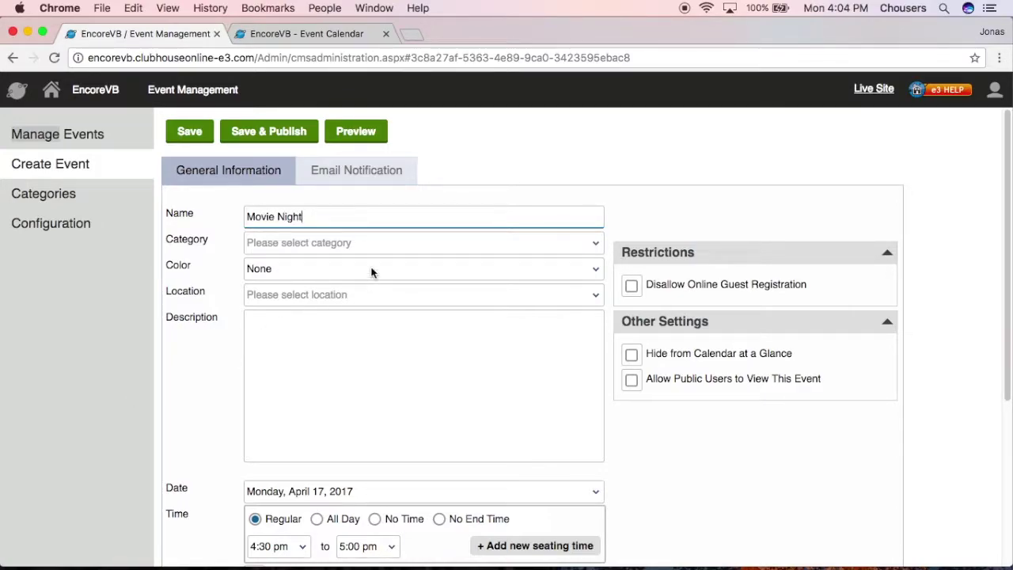
pyautogui.click(394, 243)
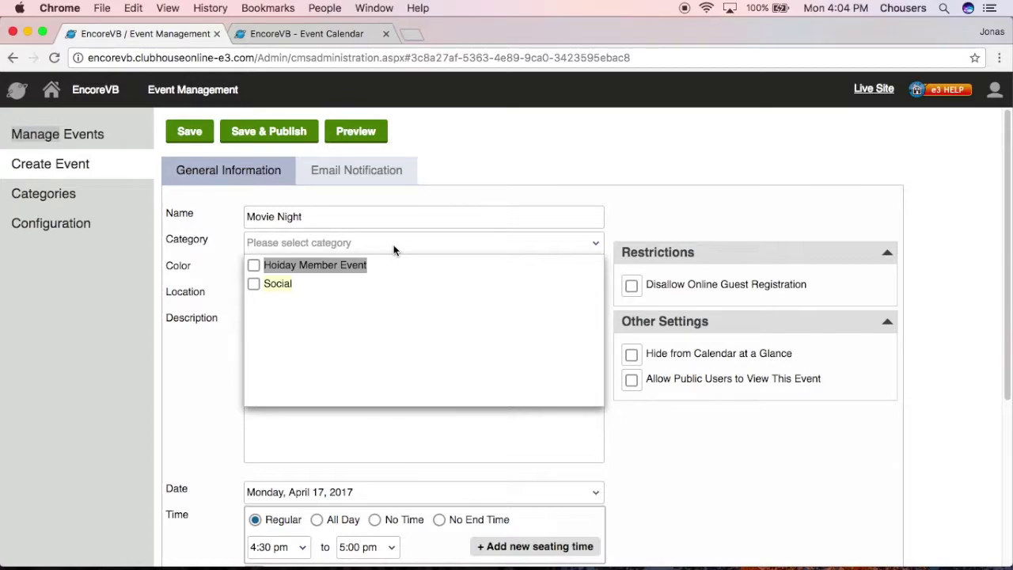
pyautogui.click(254, 283)
pyautogui.click(232, 260)
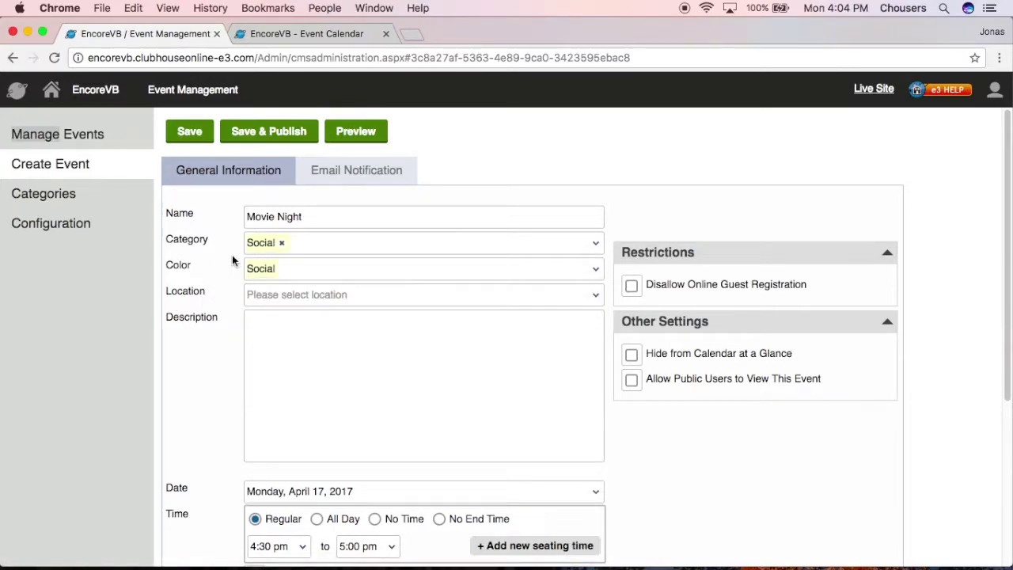
pyautogui.click(578, 297)
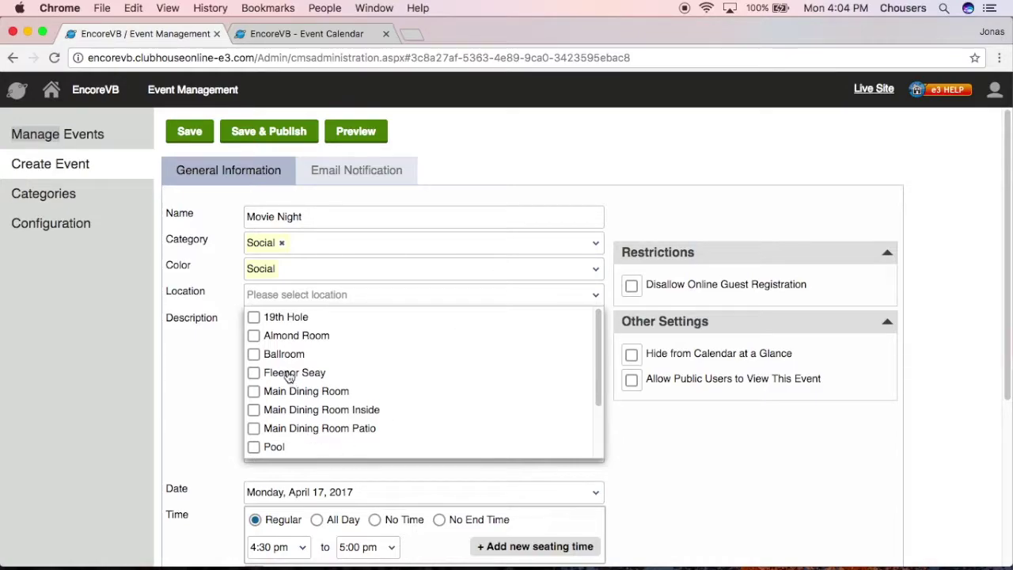
pyautogui.click(253, 354)
pyautogui.click(189, 385)
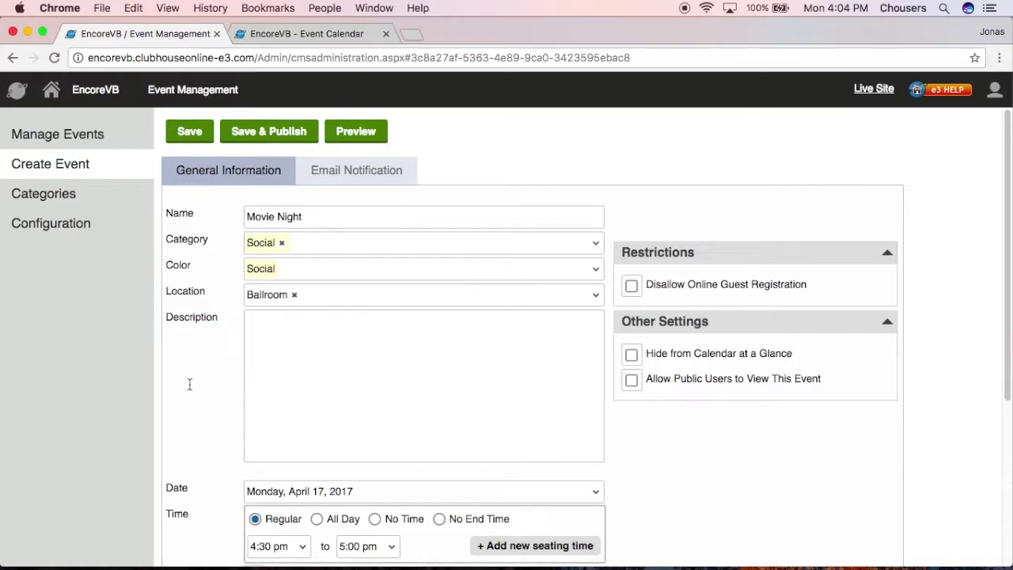
pyautogui.click(348, 31)
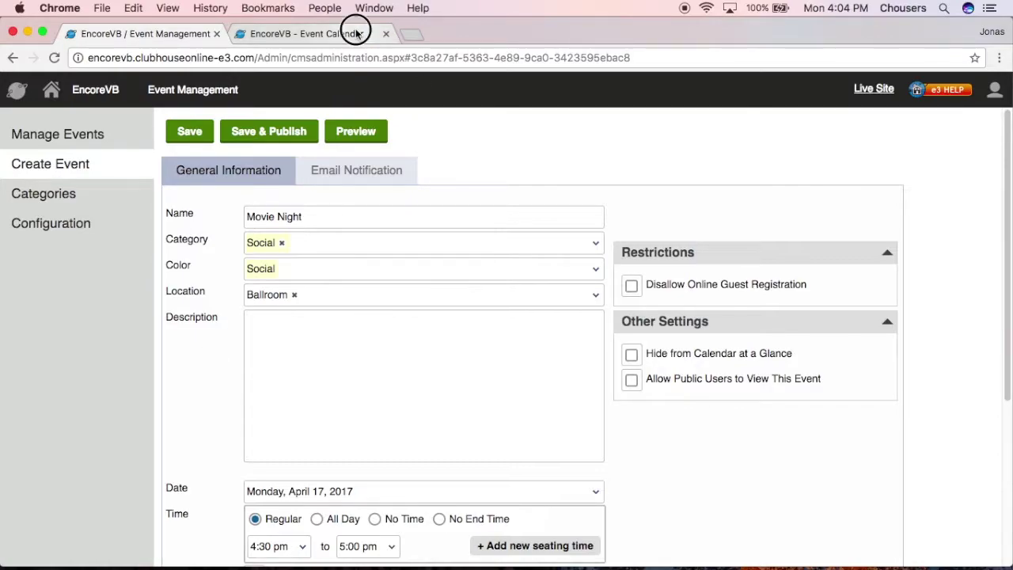
pyautogui.scroll(-3, 865, 384)
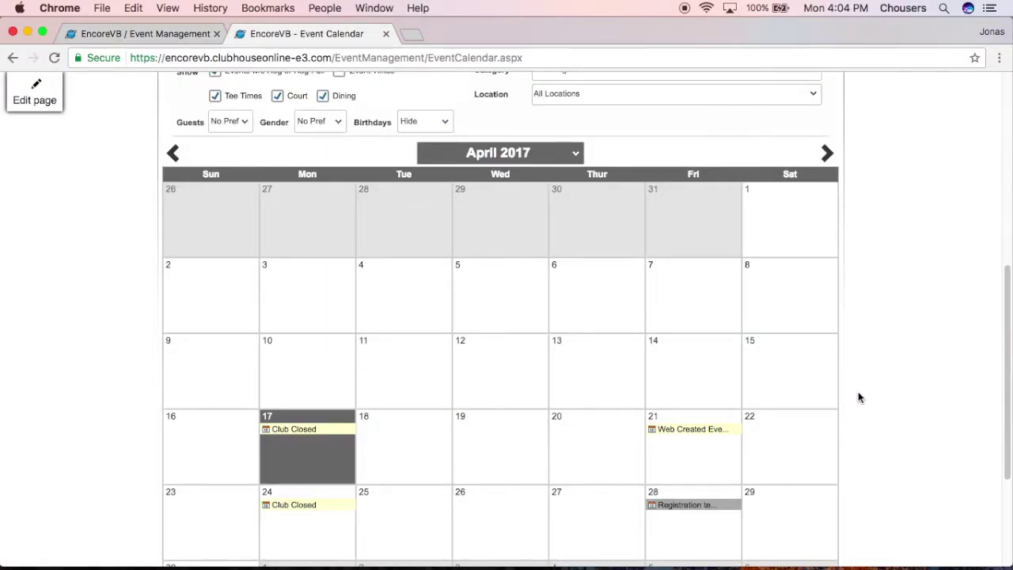
pyautogui.click(710, 433)
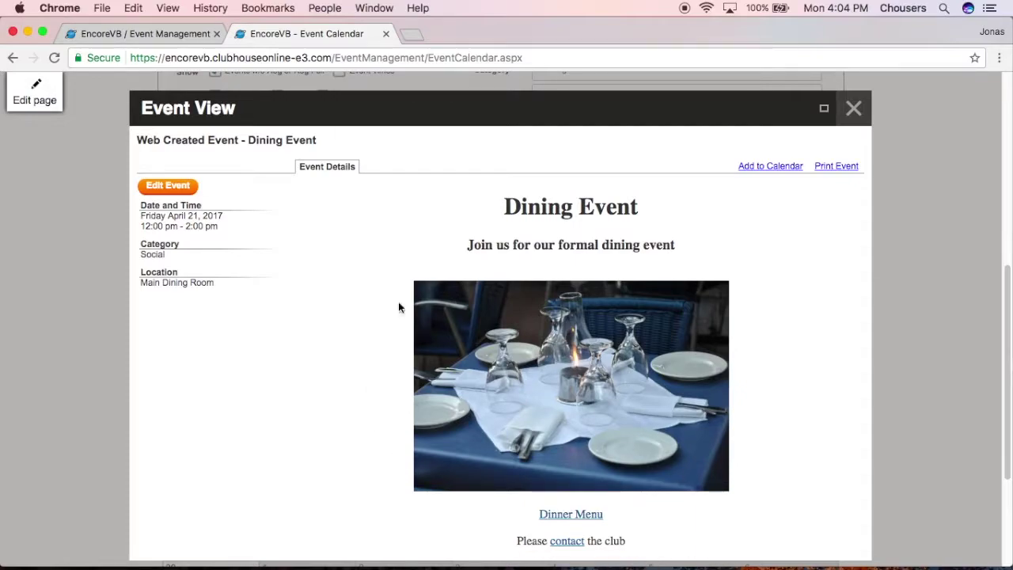
pyautogui.click(146, 34)
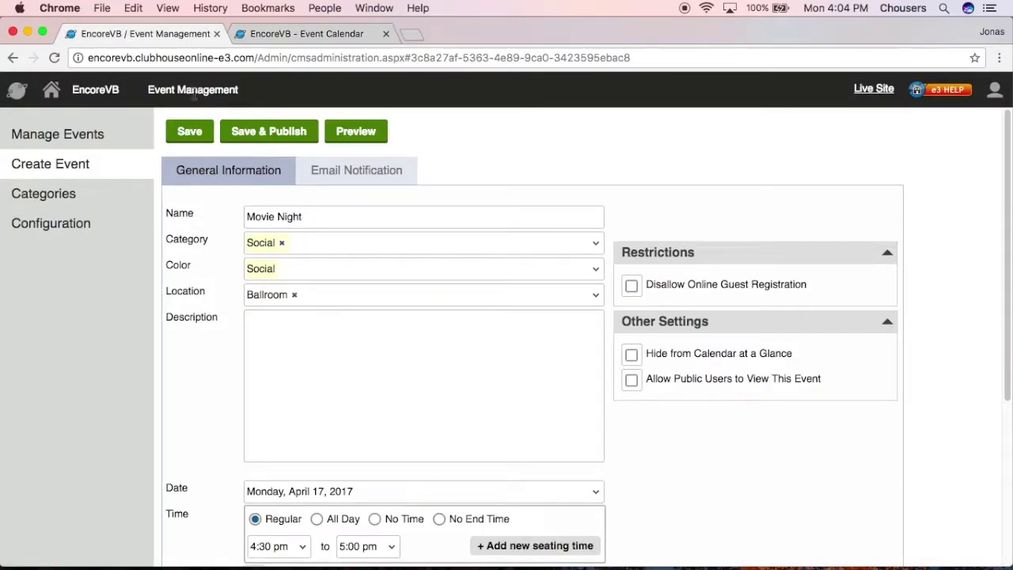
# Step: Add 'Movie Night' to the description as a centred Heading 1
pyautogui.click(400, 380)
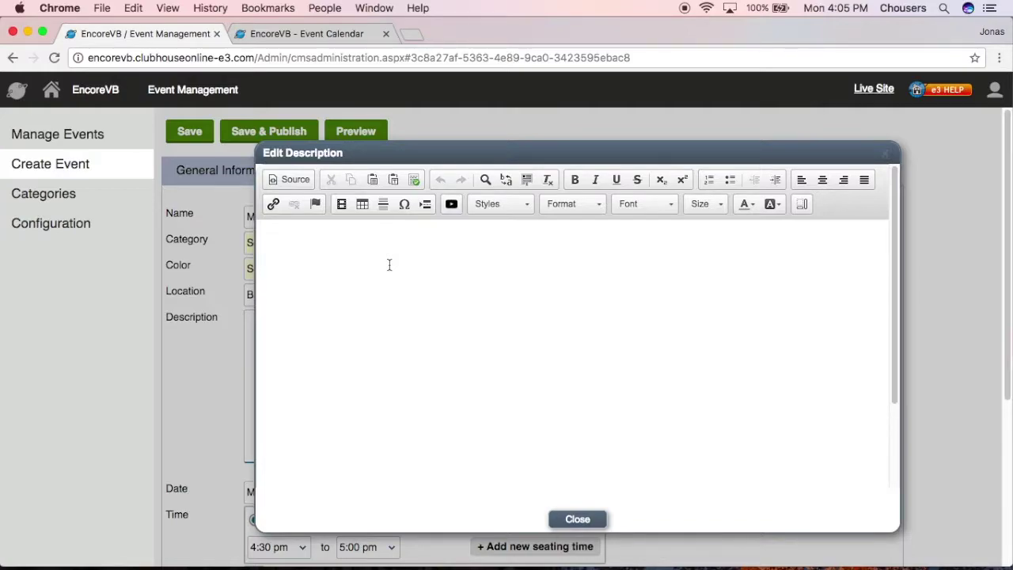
pyautogui.click(388, 247)
pyautogui.write('Movie Night')
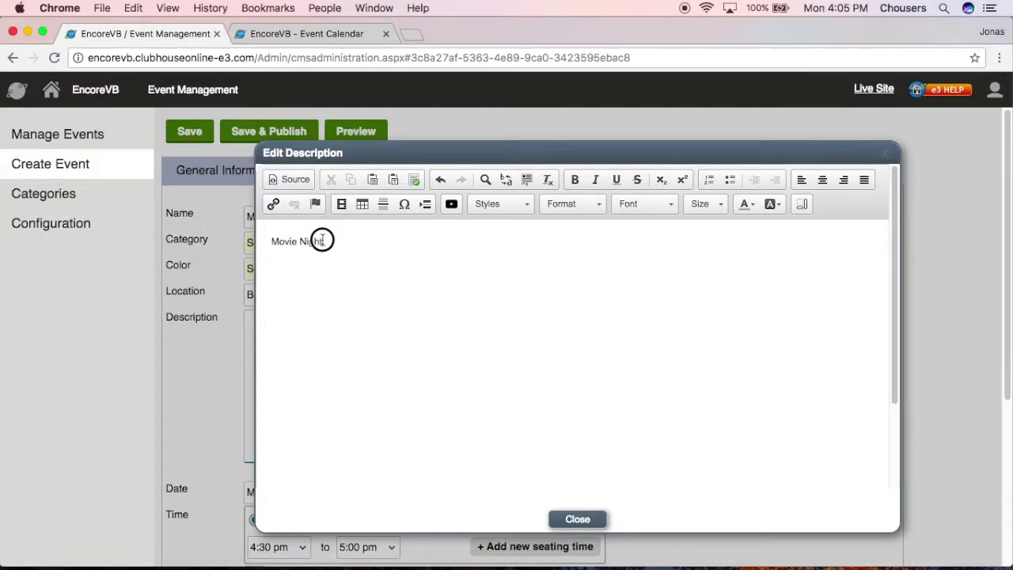
pyautogui.moveTo(320, 242); pyautogui.dragTo(269, 241)
pyautogui.click(555, 203)
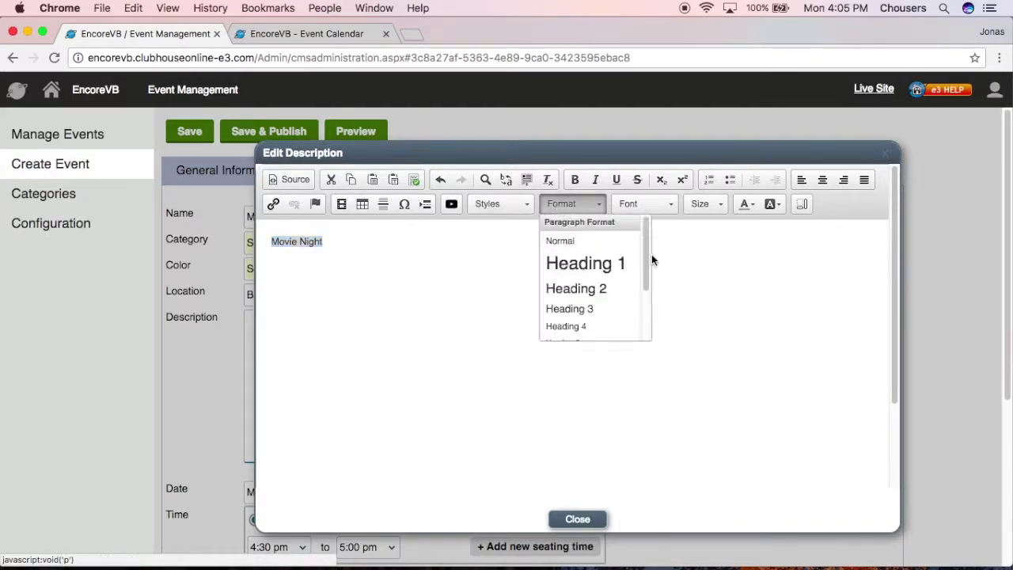
pyautogui.click(600, 262)
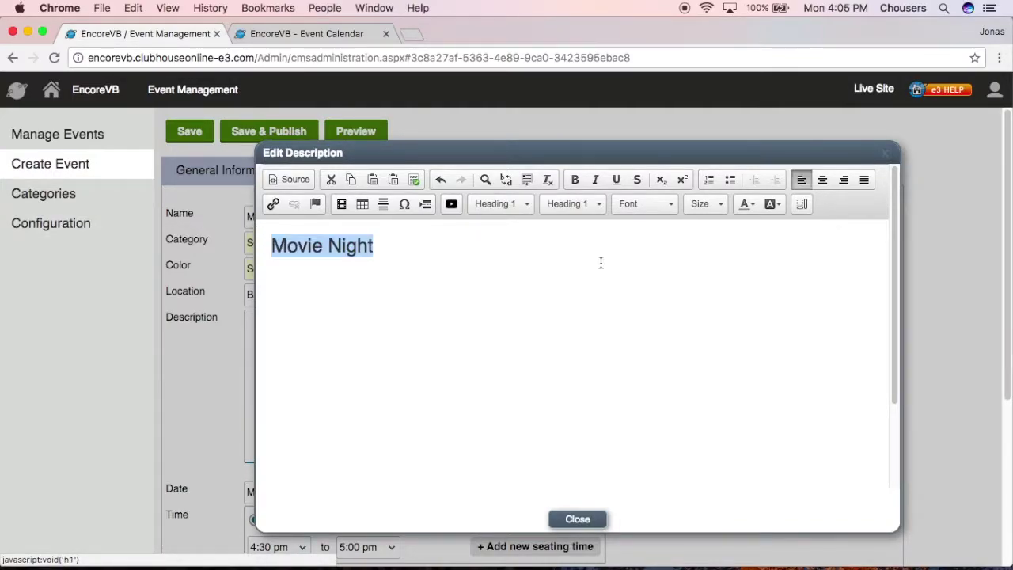
pyautogui.click(823, 180)
# Step: Add 'Join us every 2nd Saturday of the month for a movie night!' as a centred Heading 3
pyautogui.click(637, 276)
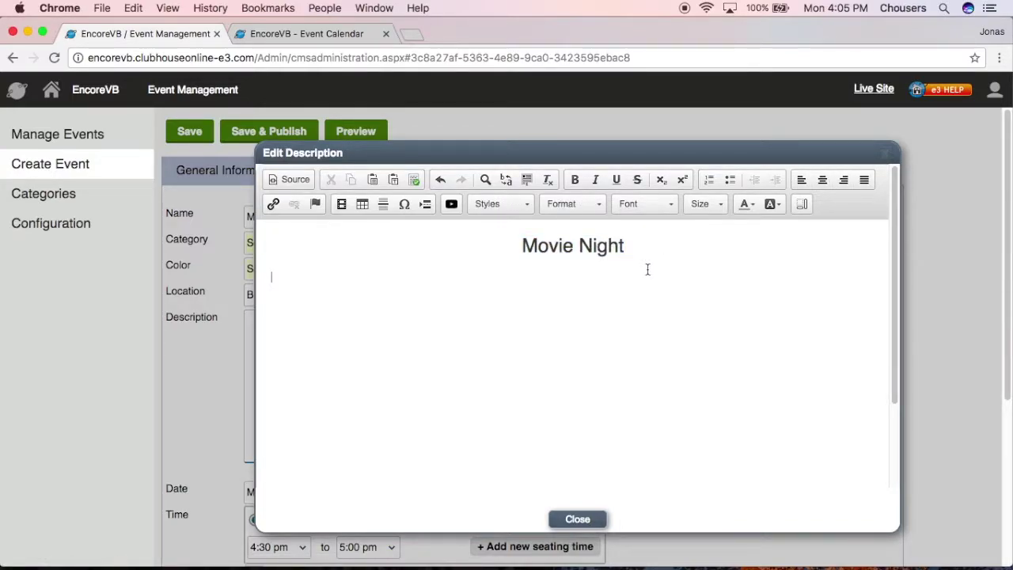
pyautogui.write('Join us every 2nd Sat')
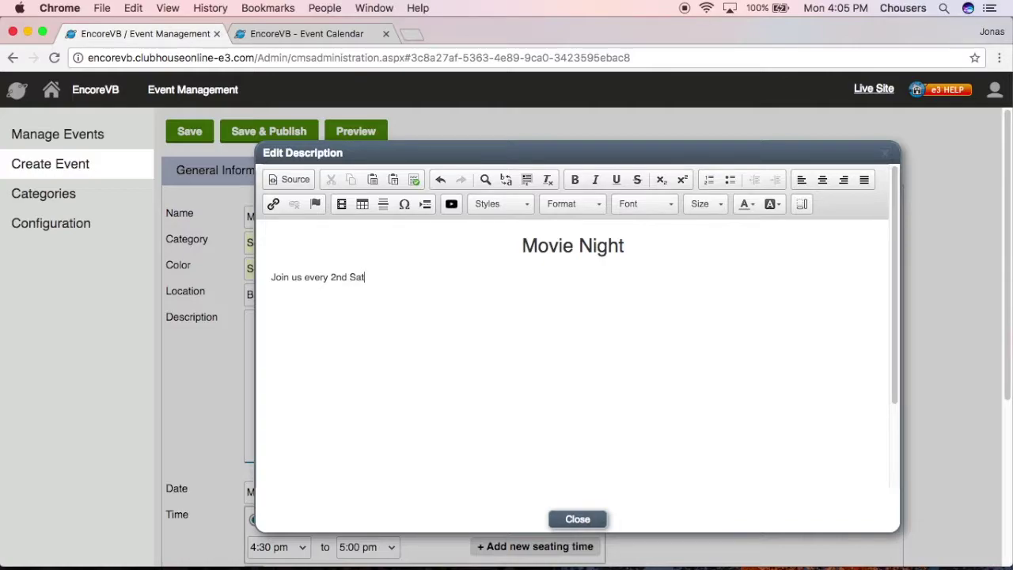
pyautogui.write('urday of the month for a movie nig')
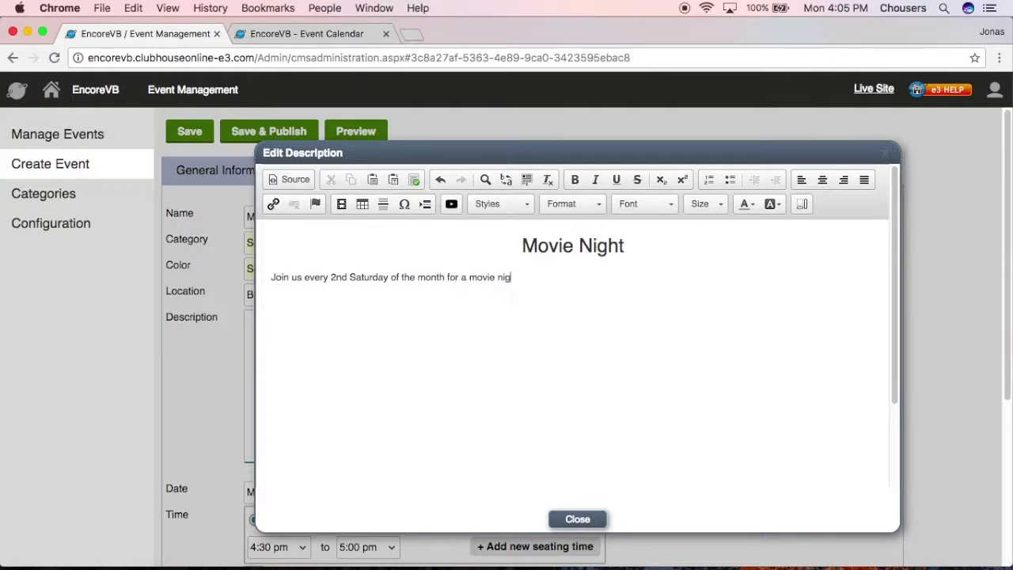
pyautogui.write('ht!')
pyautogui.moveTo(524, 277); pyautogui.dragTo(222, 277)
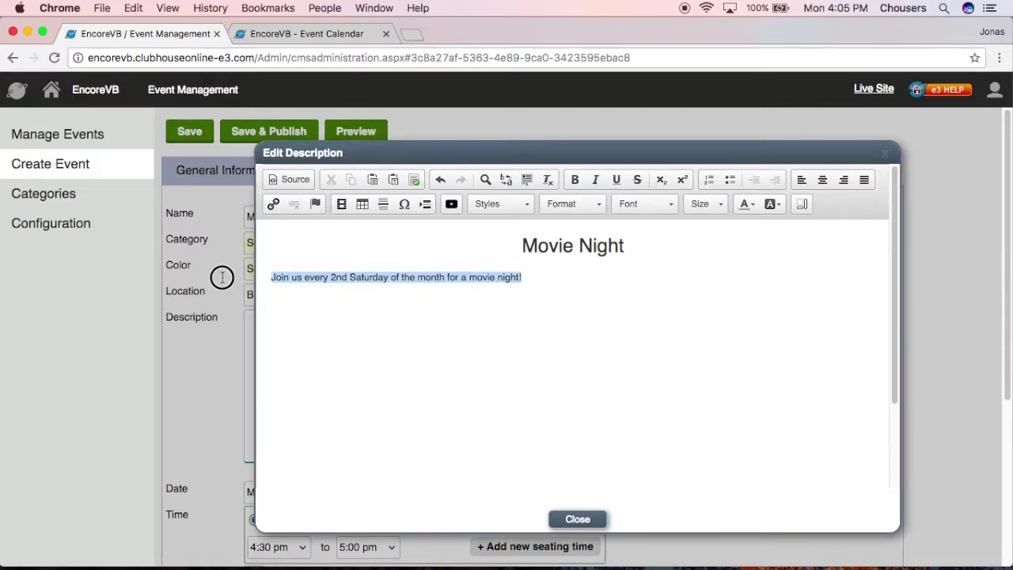
pyautogui.click(588, 202)
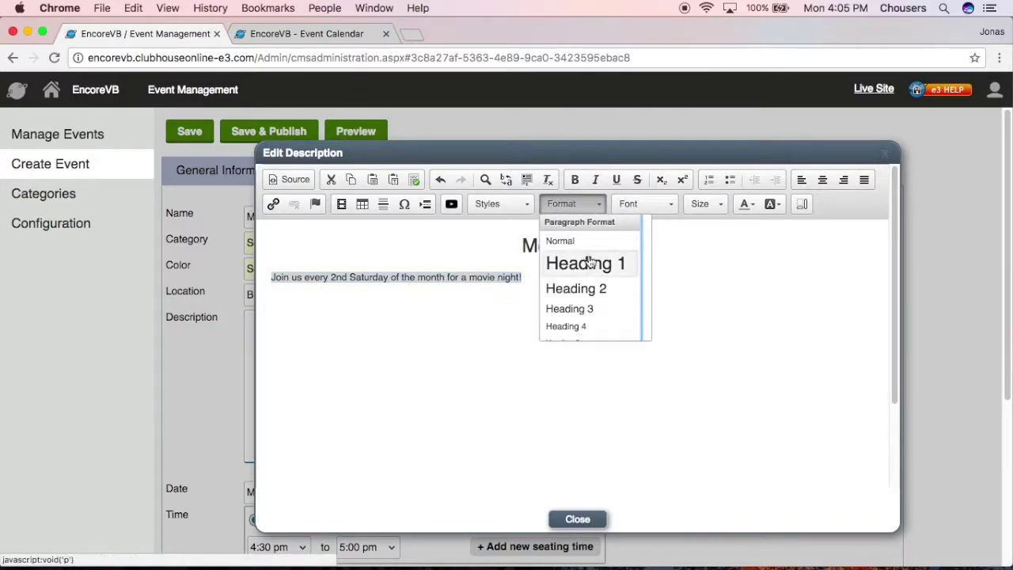
pyautogui.click(574, 309)
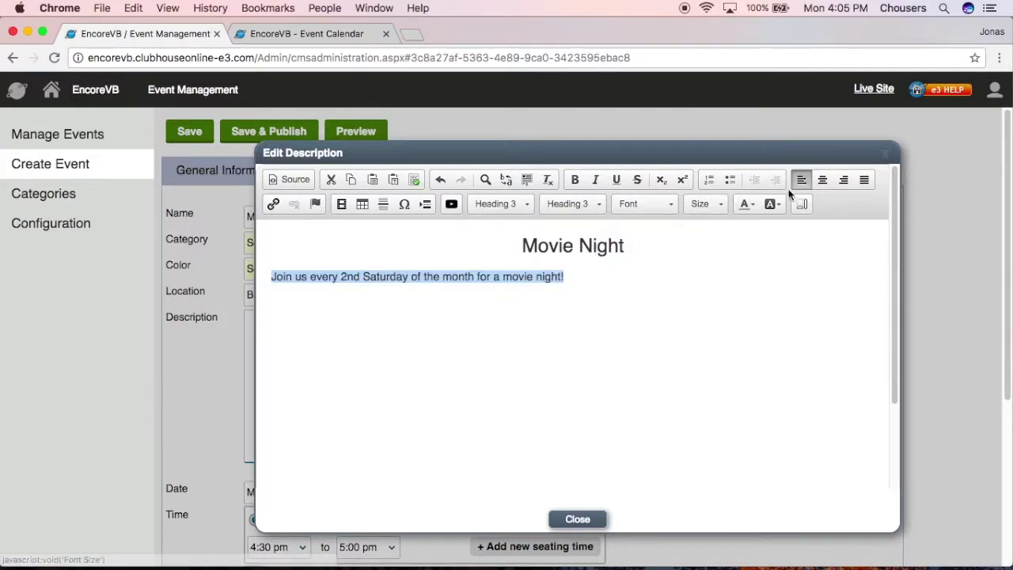
pyautogui.click(822, 179)
pyautogui.click(638, 312)
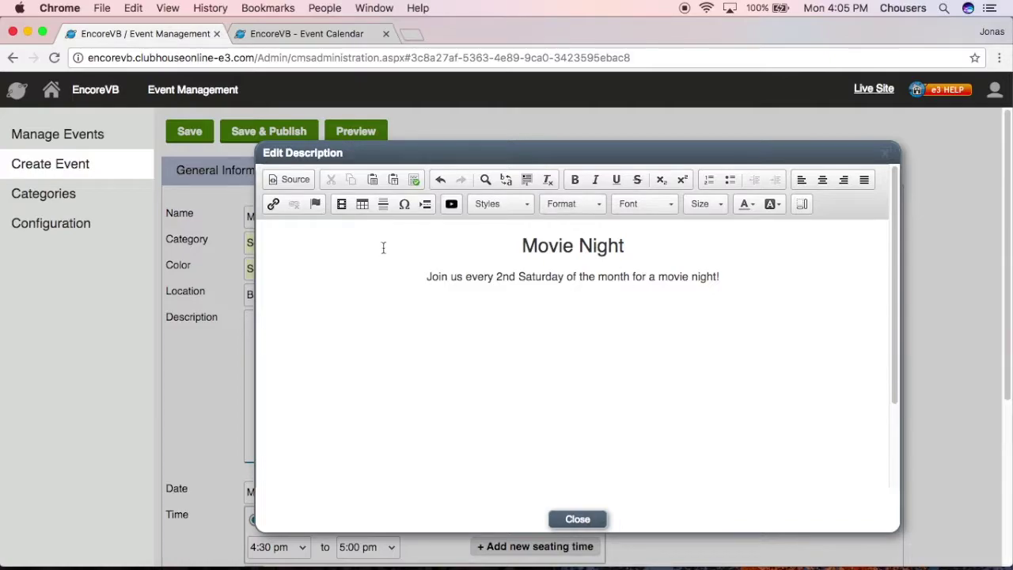
pyautogui.click(342, 204)
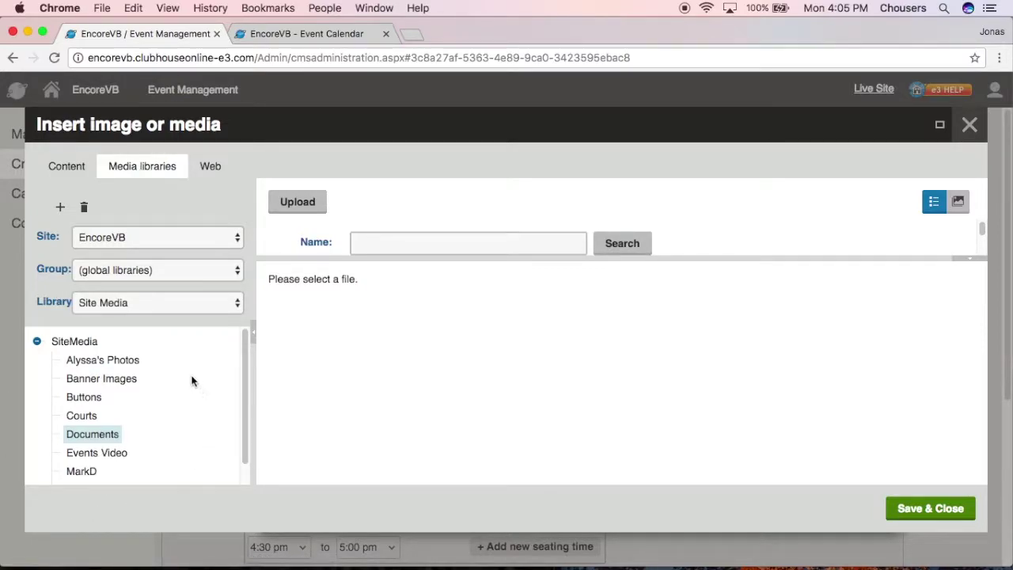
# Step: Insert the movie reel image from the Events Video folder and centre it
pyautogui.moveTo(245, 376); pyautogui.dragTo(244, 400)
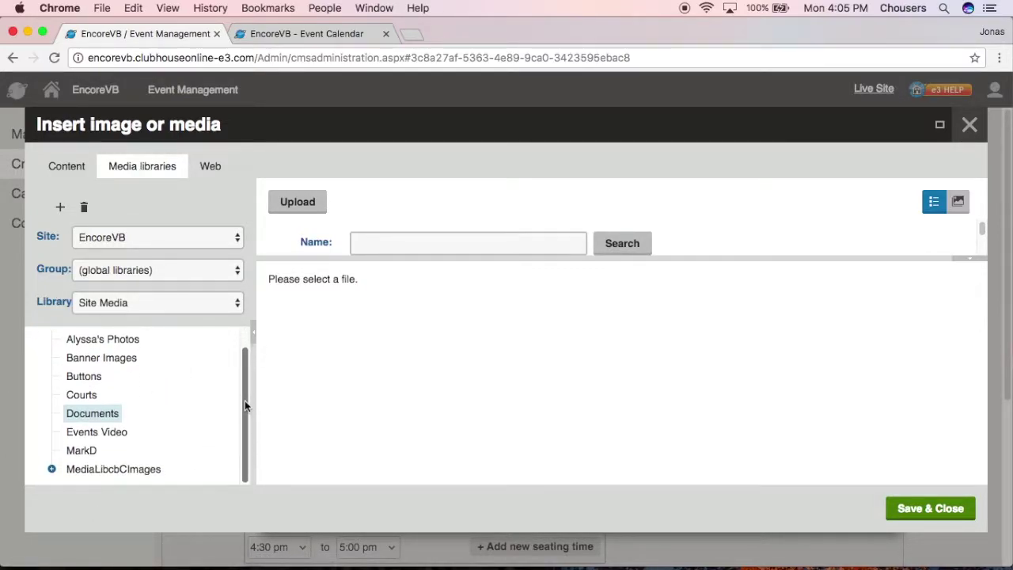
pyautogui.click(98, 432)
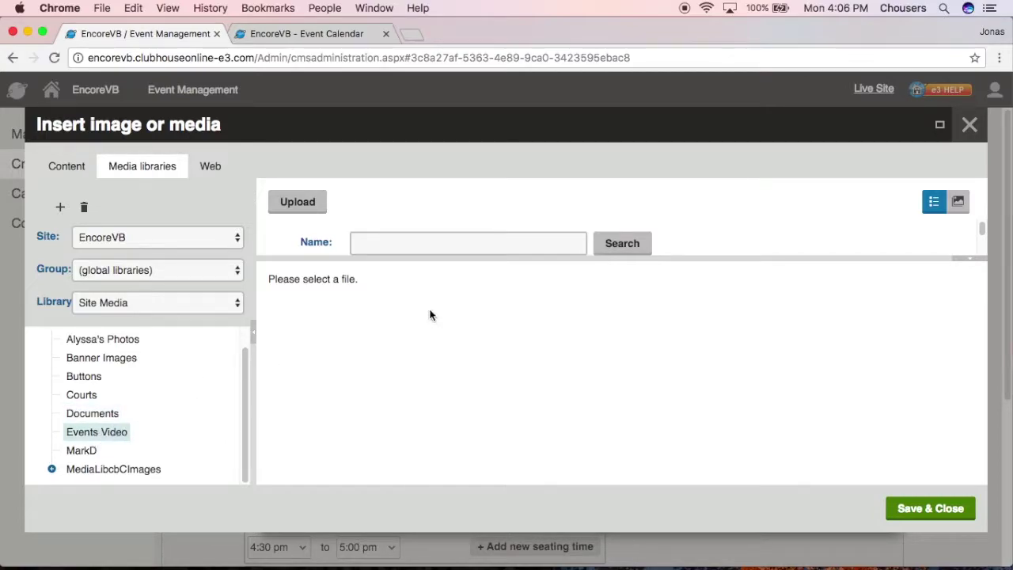
pyautogui.scroll(-1, 560, 233)
pyautogui.scroll(-4, 552, 242)
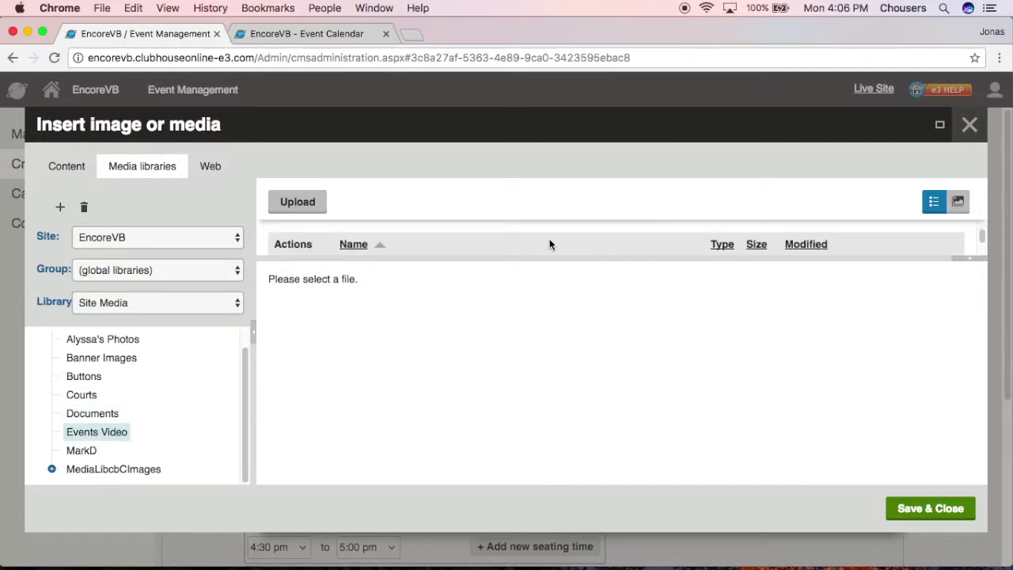
pyautogui.click(481, 229)
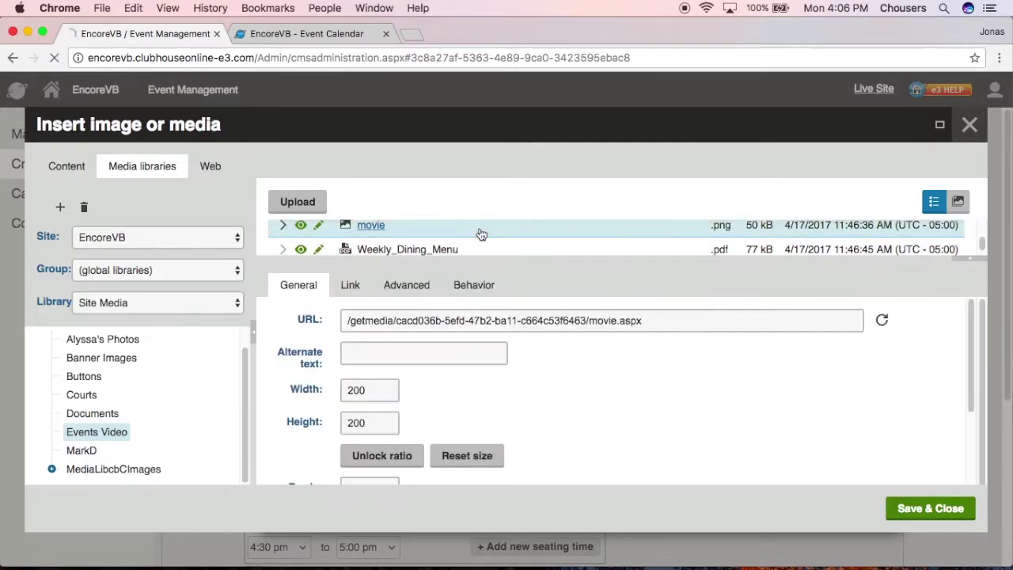
pyautogui.click(920, 512)
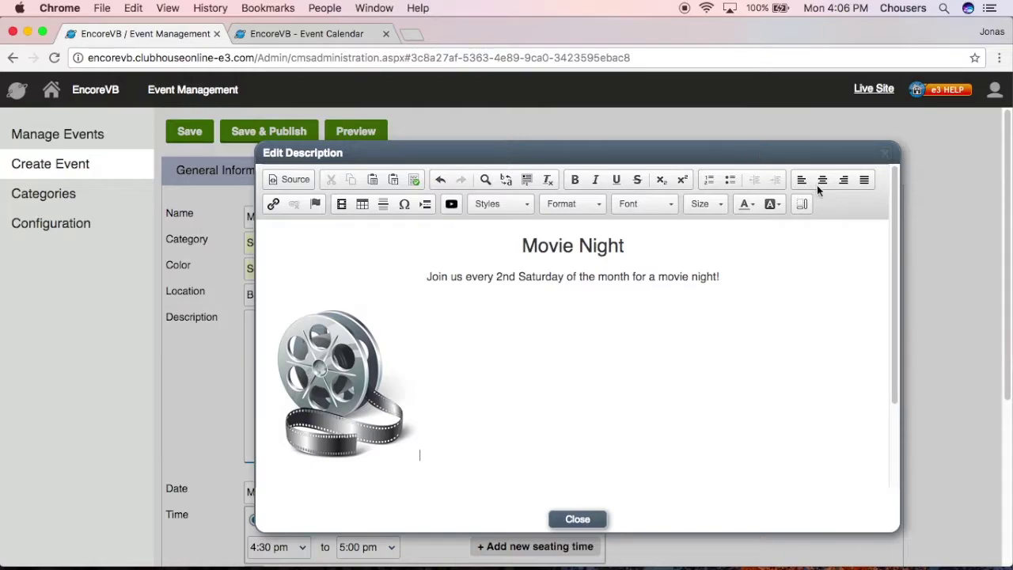
pyautogui.click(822, 181)
# Step: Add 'Please contact the club if you have any questions' below the image and select 'contact'
pyautogui.click(766, 459)
pyautogui.press('Return')
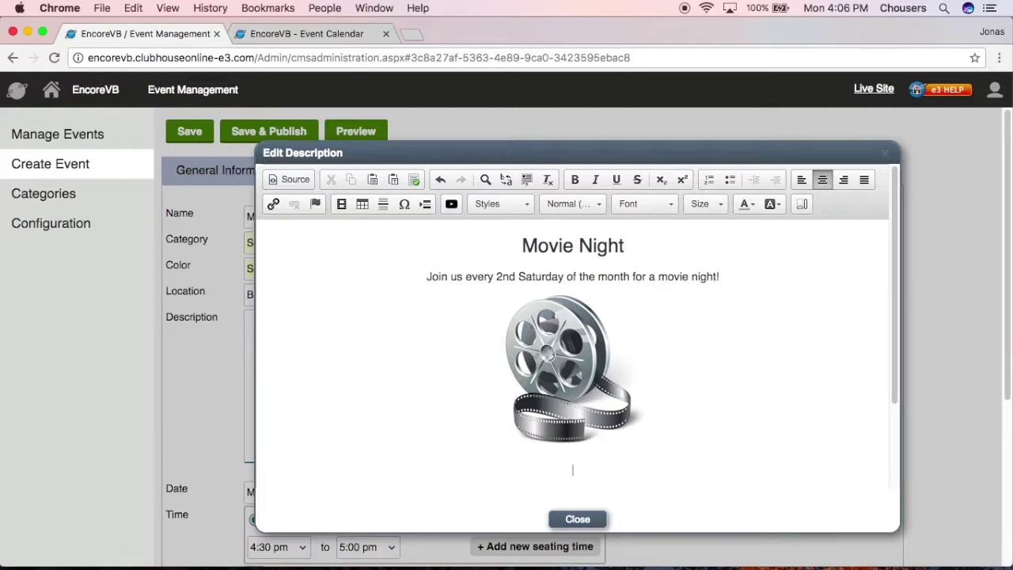
pyautogui.write('Please contact the club if you have any questions')
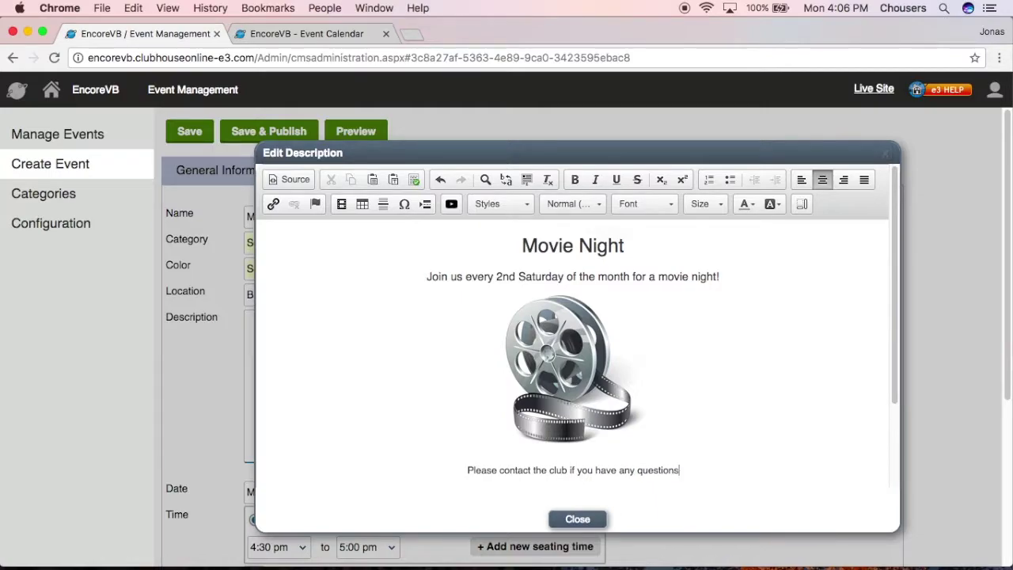
pyautogui.scroll(-1, 712, 471)
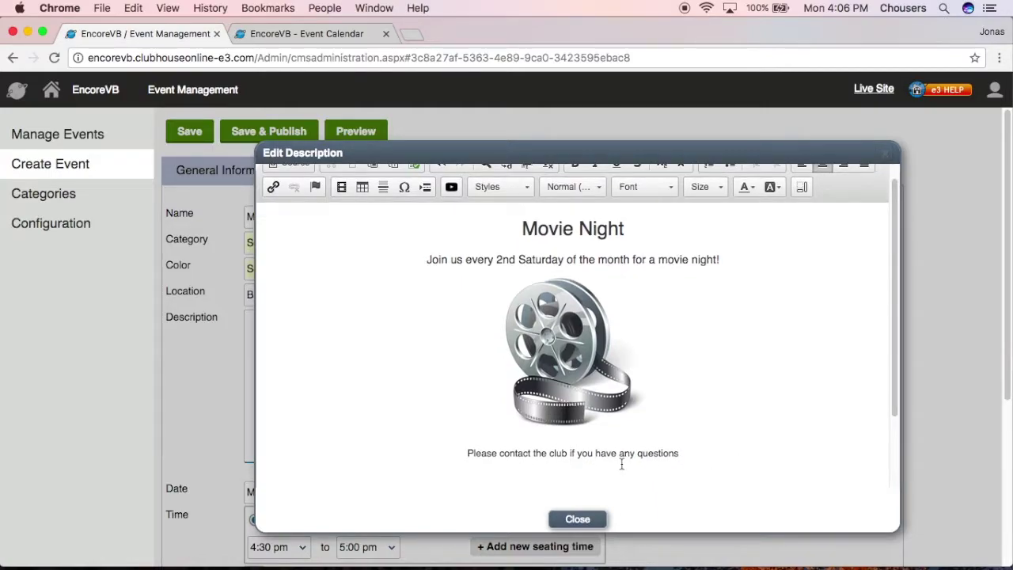
pyautogui.moveTo(500, 453); pyautogui.dragTo(531, 452)
# Step: Make 'contact' an e-mail link to the club's events address with subject 'Movie Night'
pyautogui.click(274, 188)
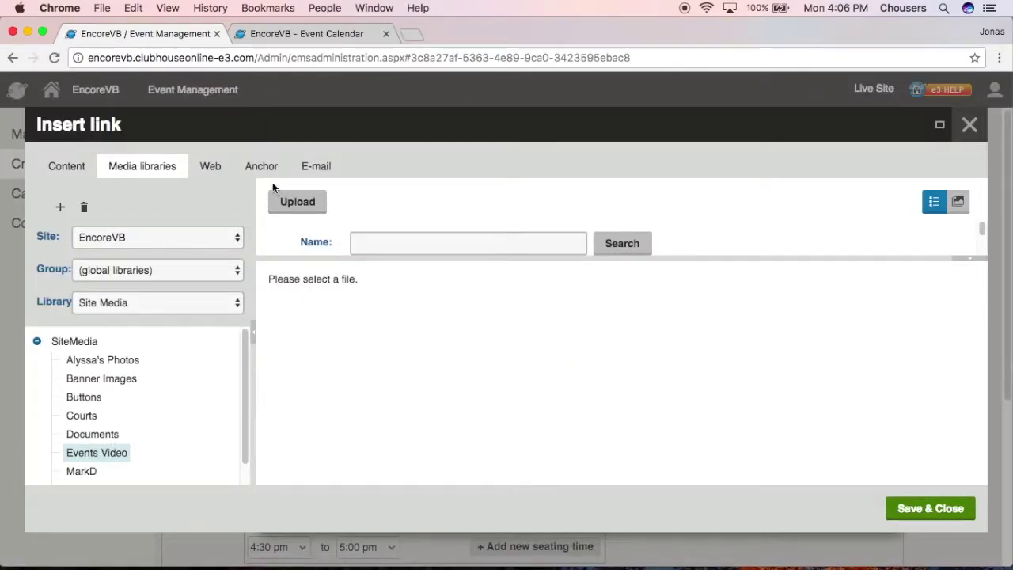
pyautogui.click(320, 168)
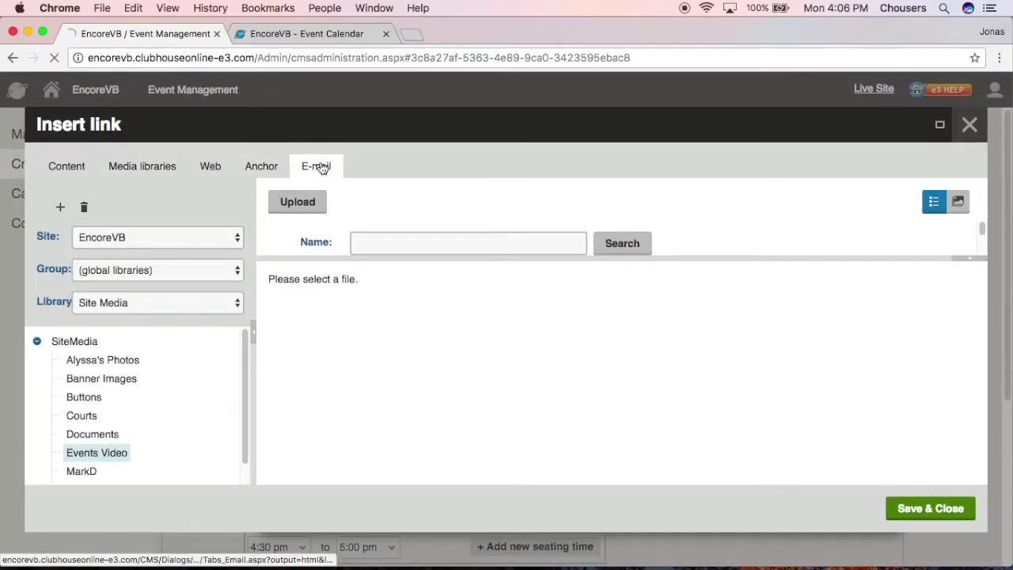
pyautogui.click(402, 209)
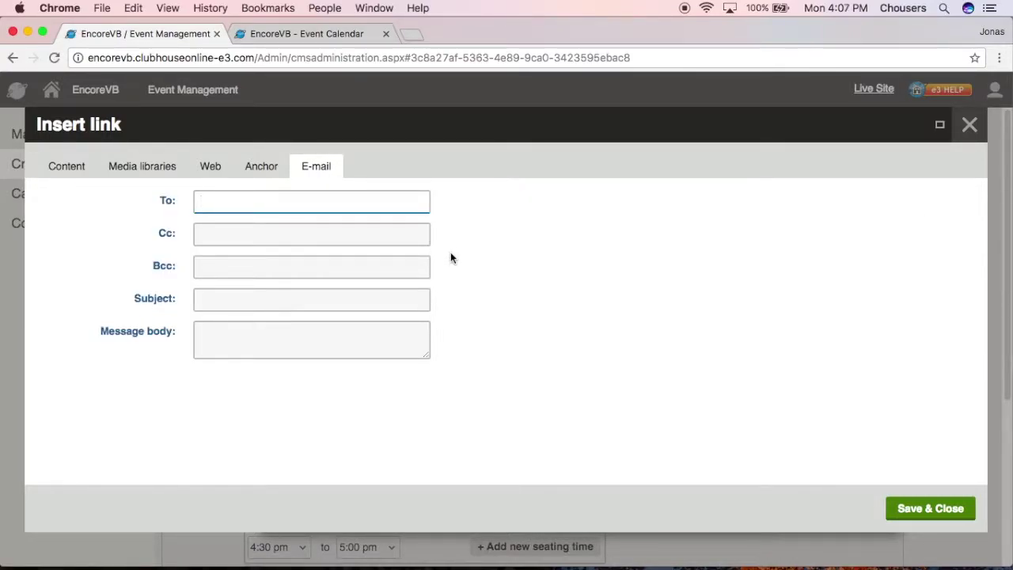
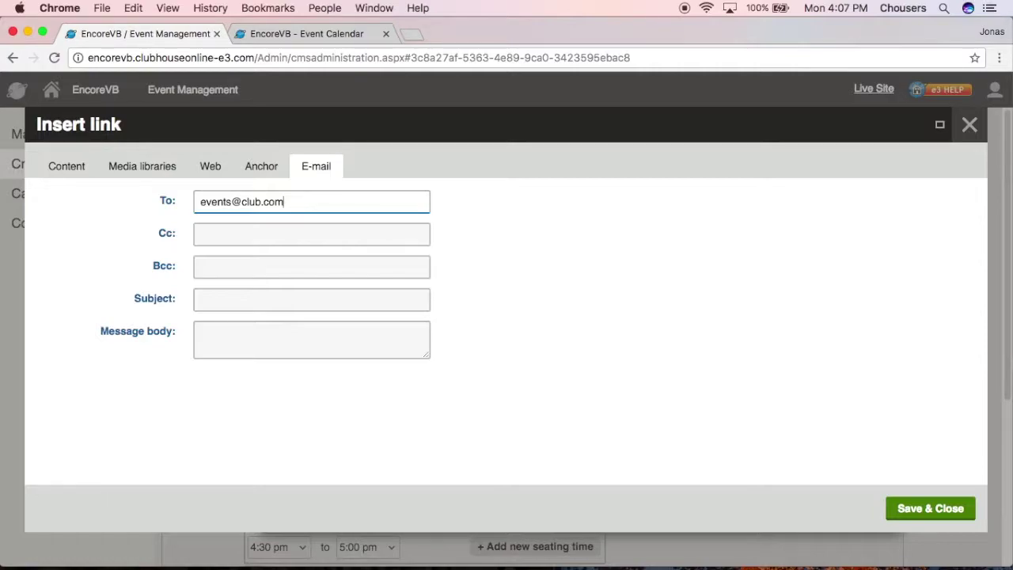
pyautogui.click(356, 298)
pyautogui.write('Movie ')
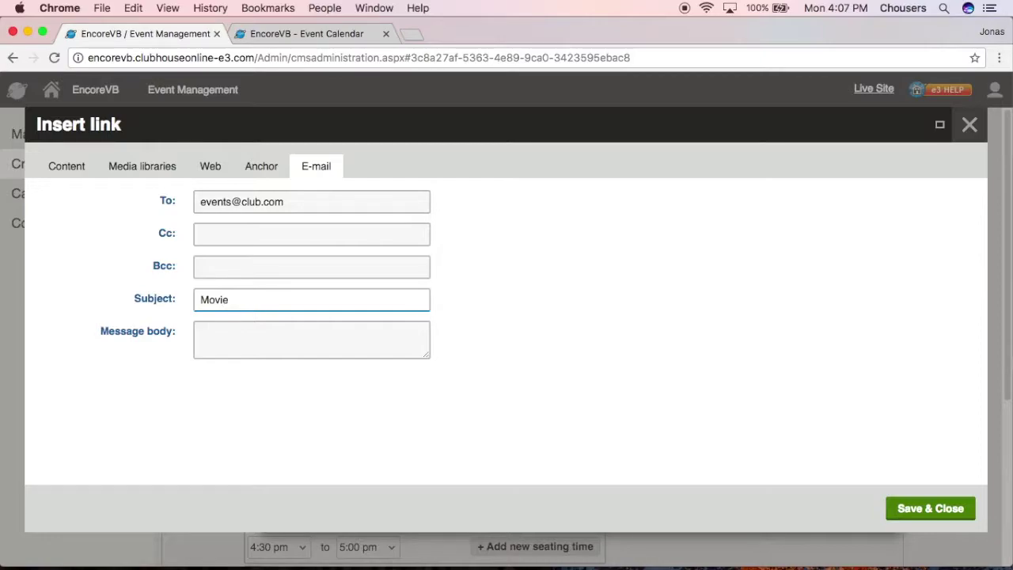
pyautogui.write('Night')
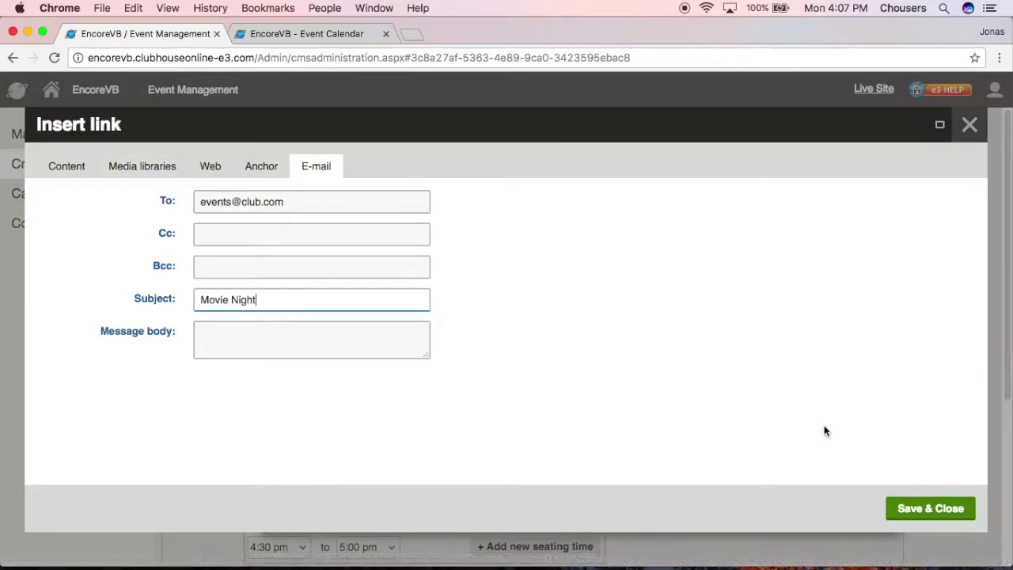
pyautogui.click(909, 514)
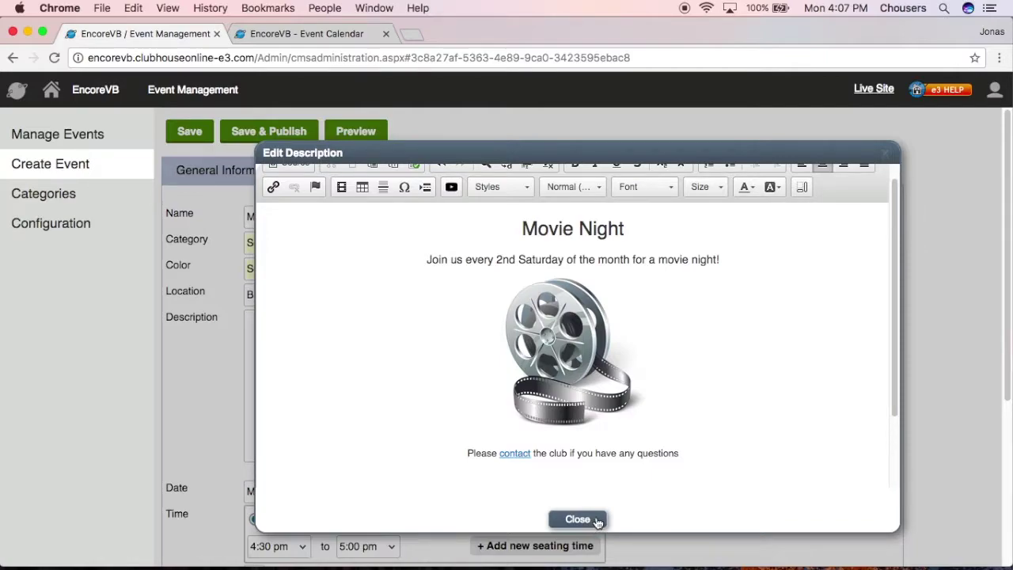
# Step: Close the description editor and set the event to all day on Saturday, April 22, 2017
pyautogui.click(517, 454)
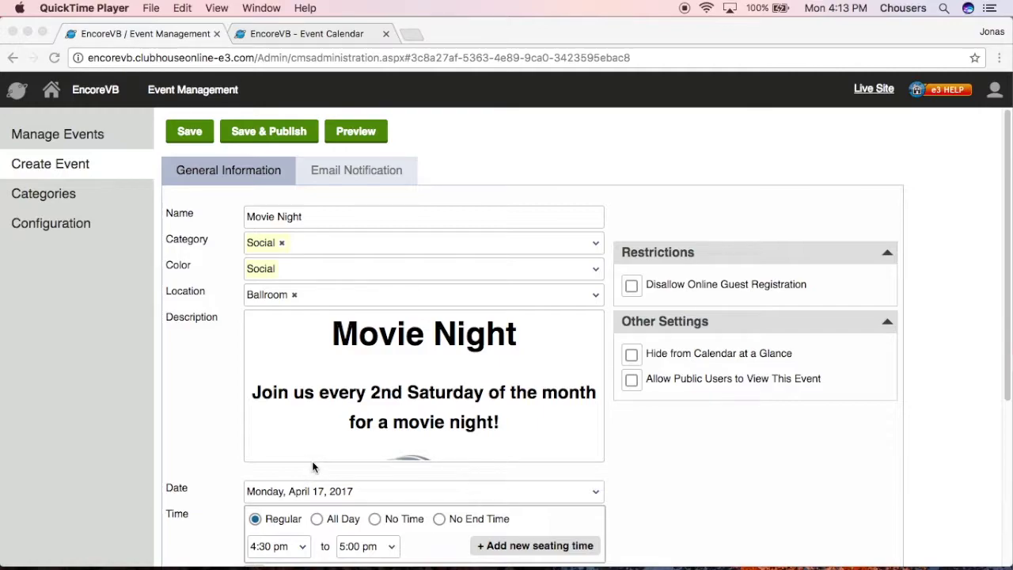
pyautogui.scroll(-2, 204, 419)
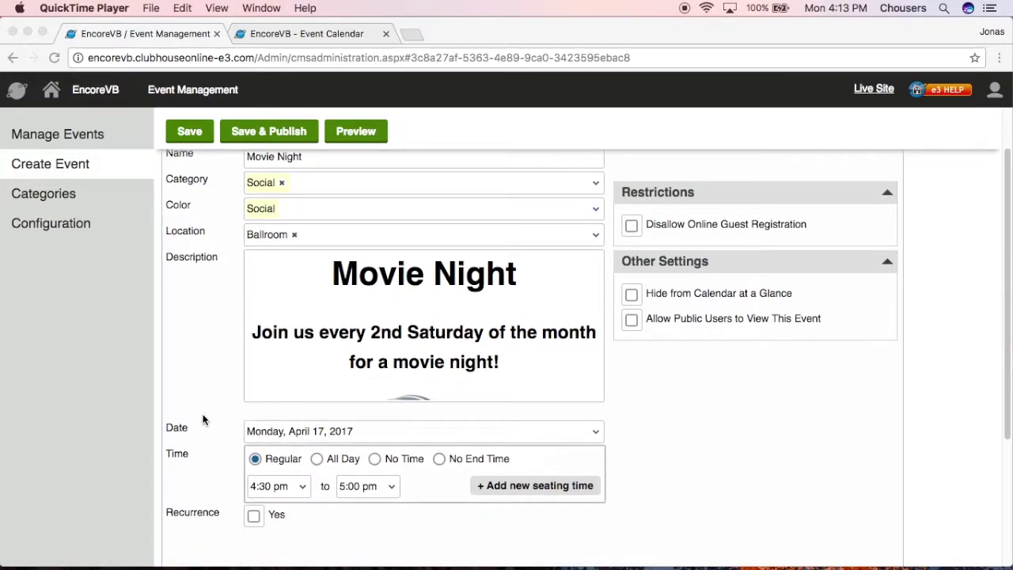
pyautogui.click(575, 437)
pyautogui.click(576, 437)
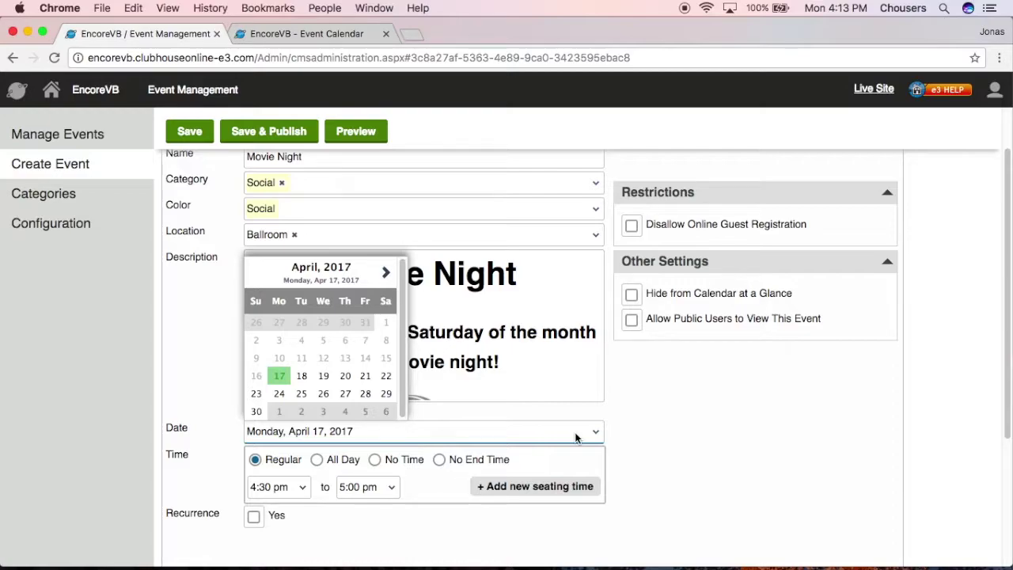
pyautogui.click(386, 377)
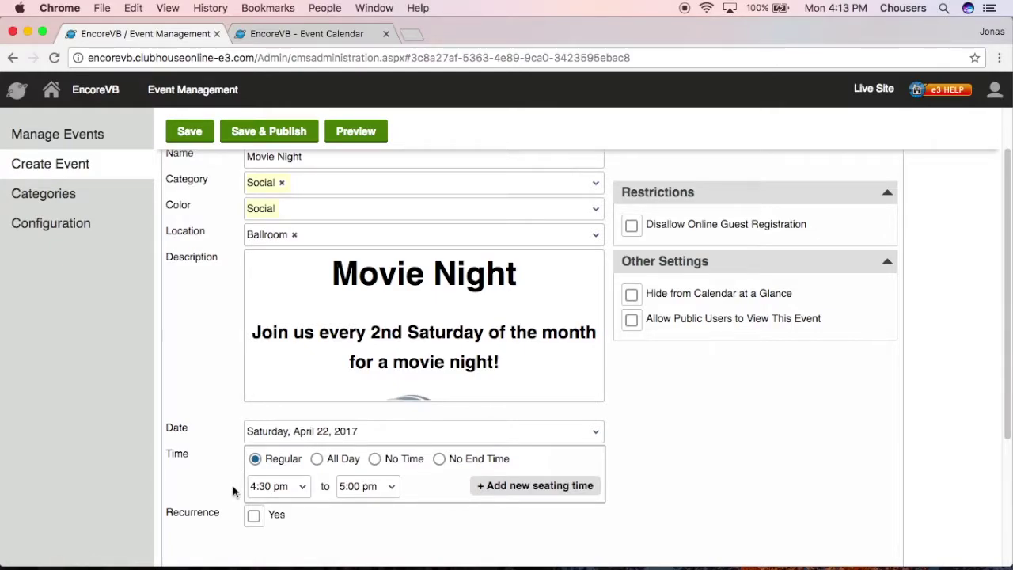
pyautogui.click(320, 463)
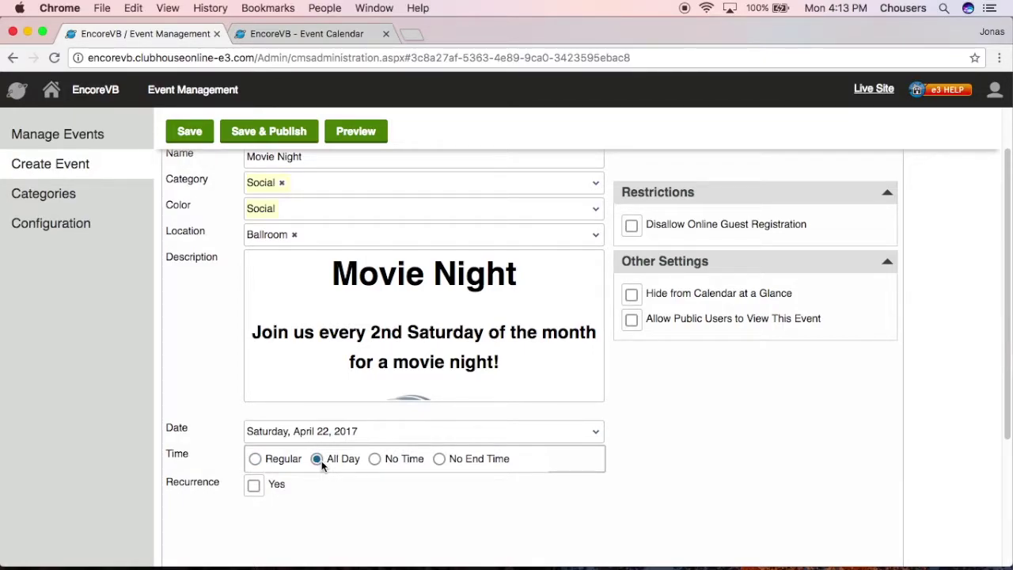
pyautogui.click(326, 33)
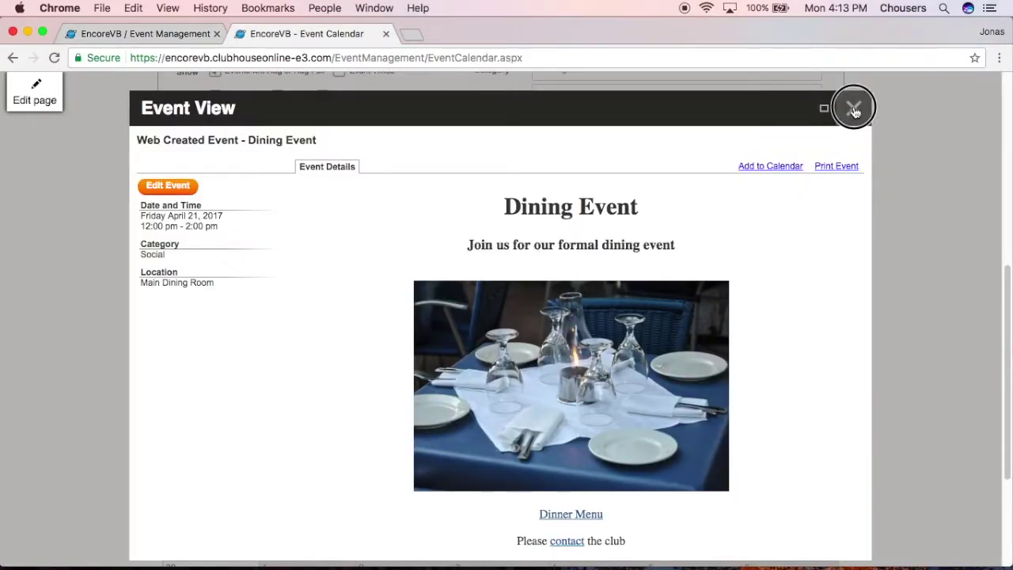
pyautogui.click(854, 107)
pyautogui.scroll(1, 385, 116)
pyautogui.click(339, 70)
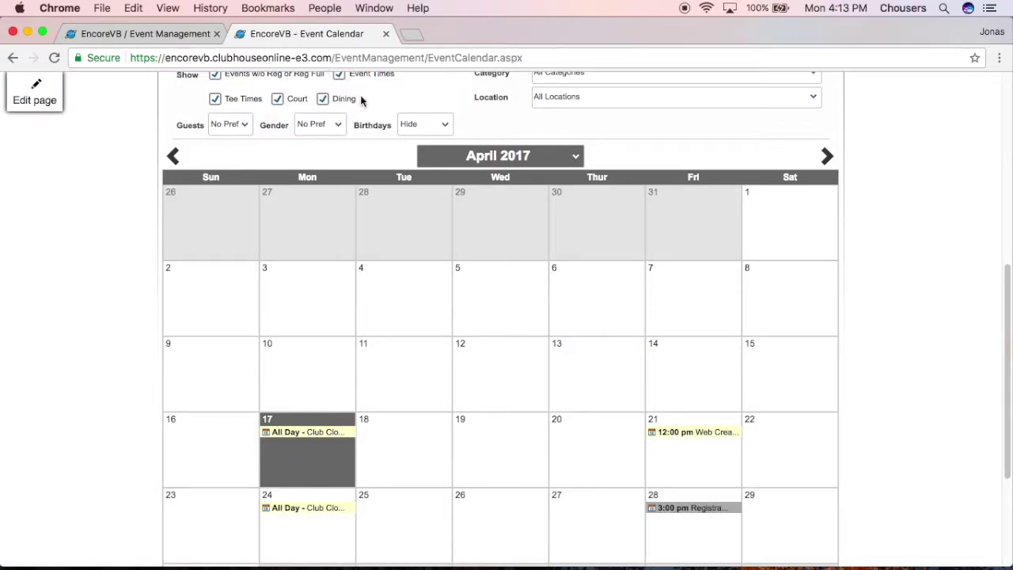
pyautogui.click(295, 439)
pyautogui.click(170, 36)
pyautogui.click(375, 458)
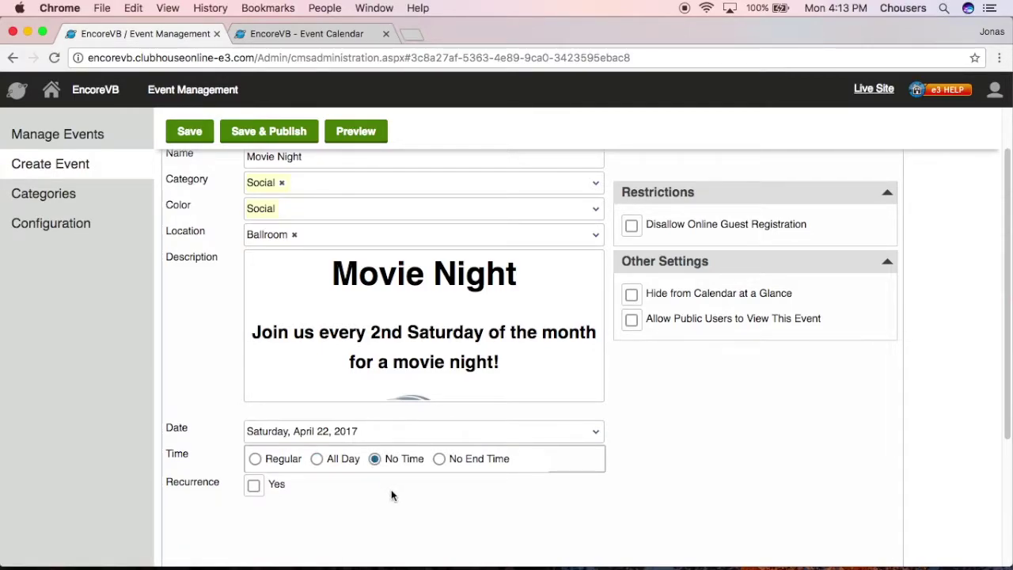
pyautogui.click(440, 459)
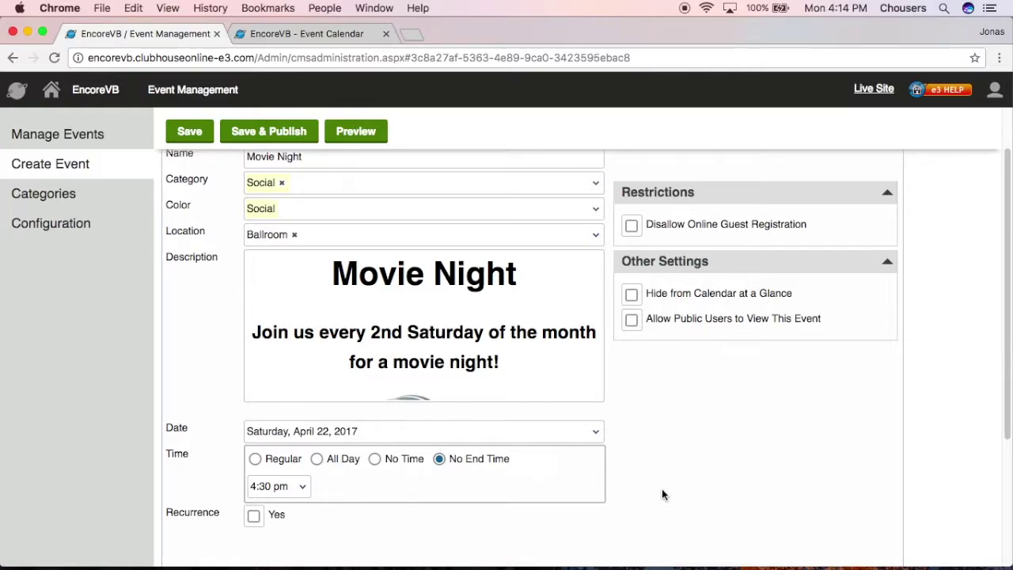
pyautogui.click(255, 460)
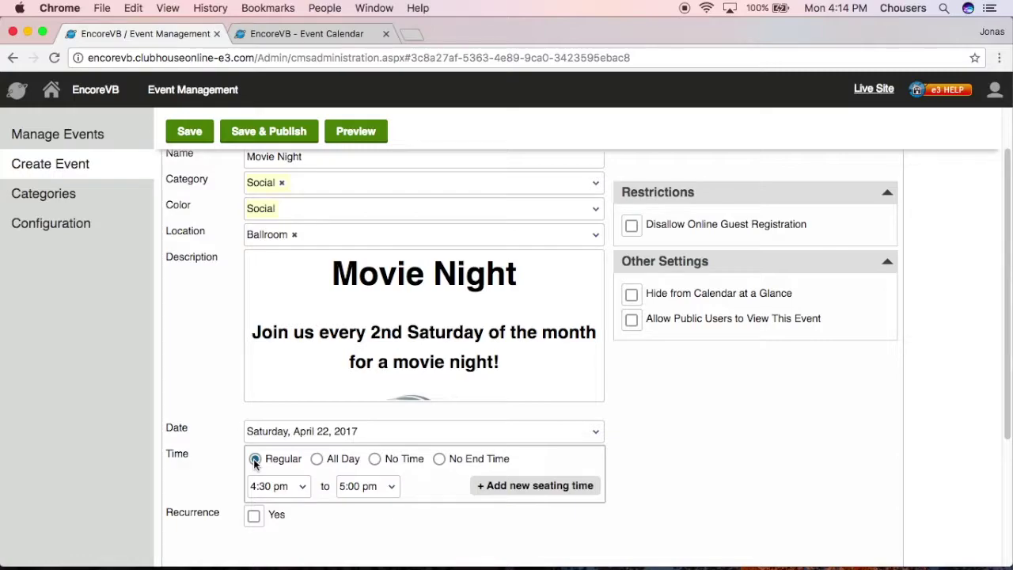
# Step: Set the start time to 7:00 pm and the end time to 9:30 pm
pyautogui.click(294, 488)
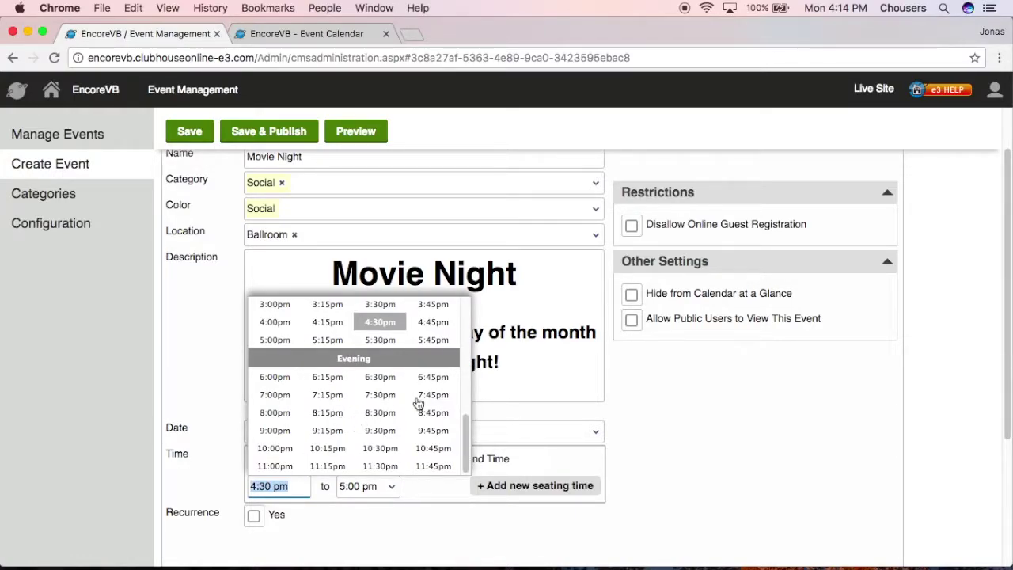
pyautogui.click(277, 396)
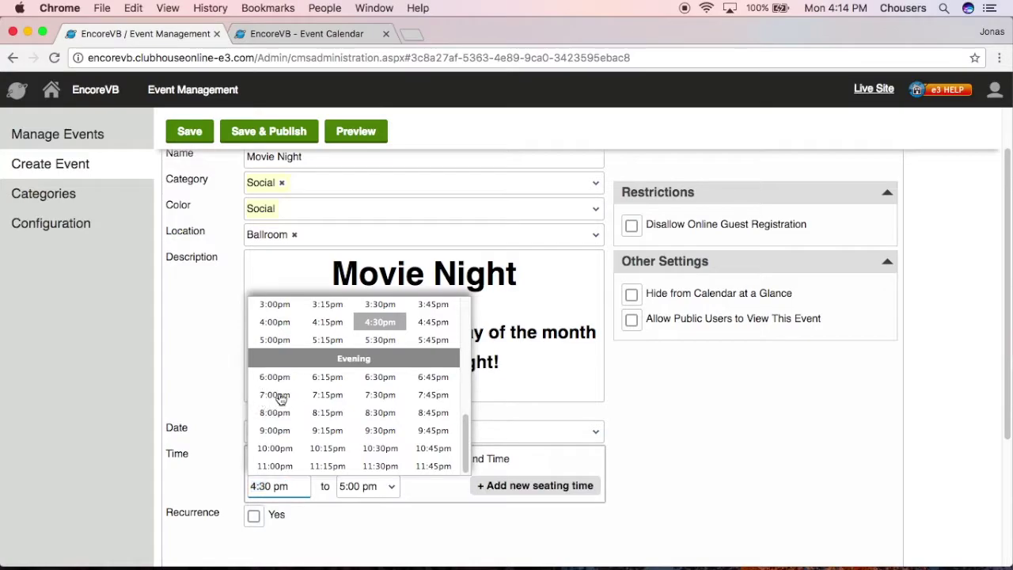
pyautogui.click(372, 491)
pyautogui.click(467, 433)
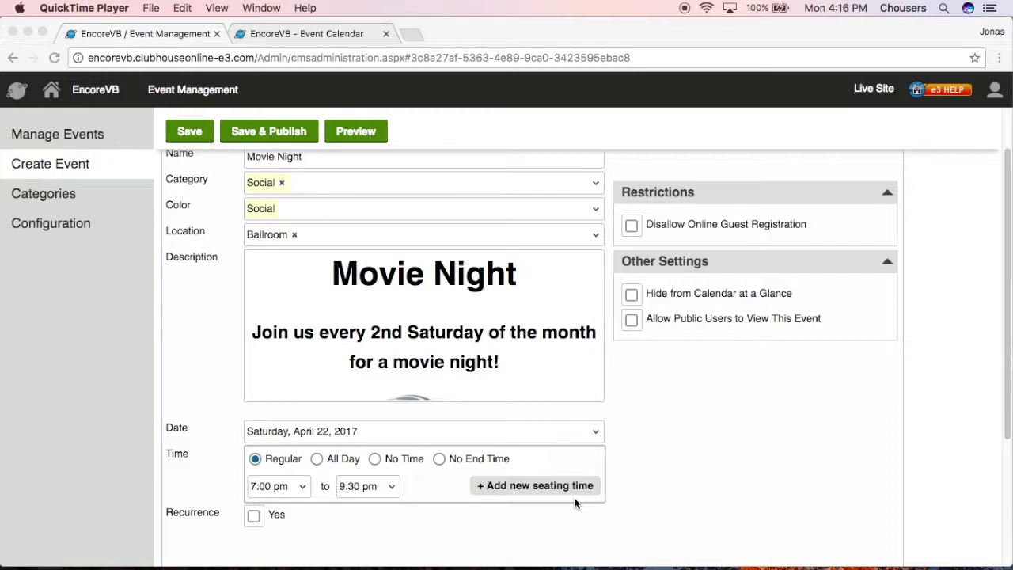
pyautogui.click(576, 503)
pyautogui.scroll(-1, 630, 504)
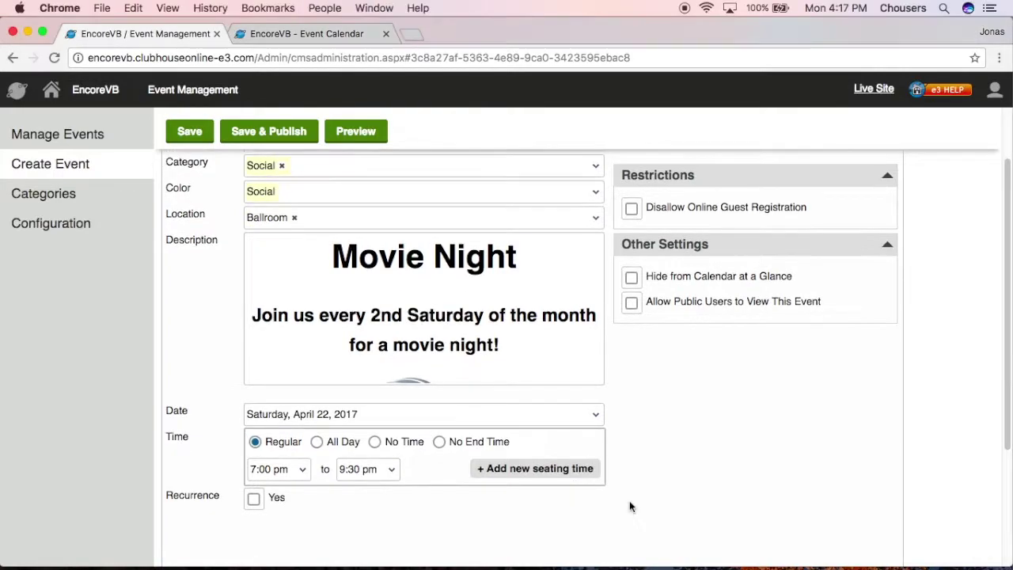
# Step: Turn recurrence on and raise the daily repeat interval
pyautogui.click(253, 498)
pyautogui.scroll(-1, 220, 527)
pyautogui.scroll(-1, 220, 528)
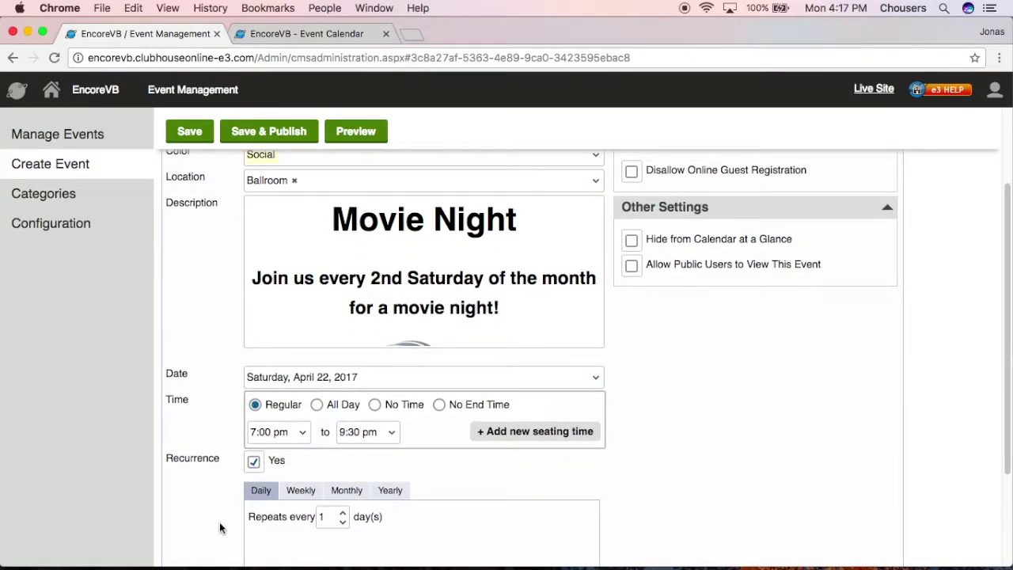
pyautogui.scroll(-5, 220, 528)
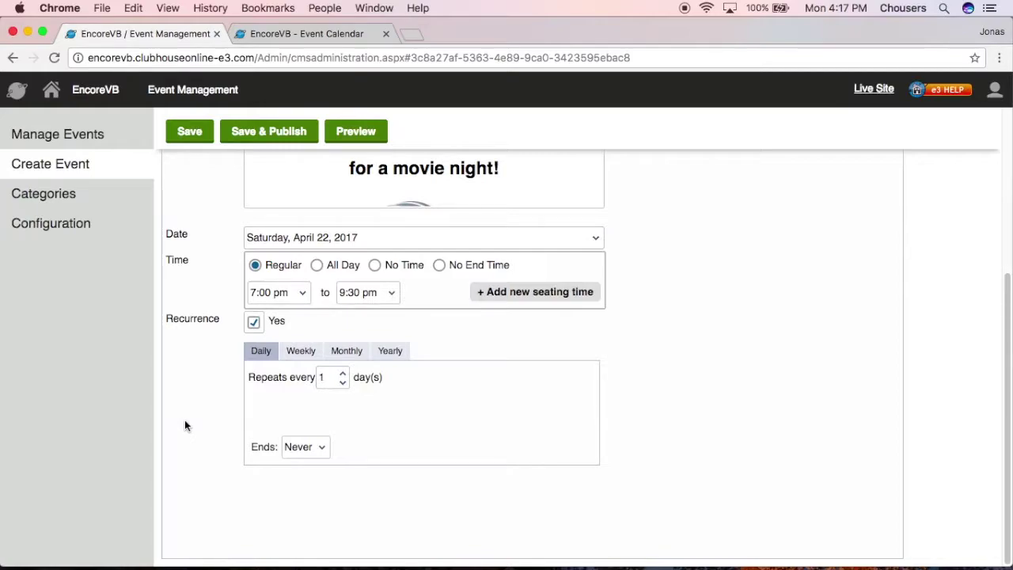
pyautogui.doubleClick(343, 373)
# Step: Try weekly every 2 weeks on Tuesday and Thursday, a monthly weekday pattern, then yearly
pyautogui.click(307, 353)
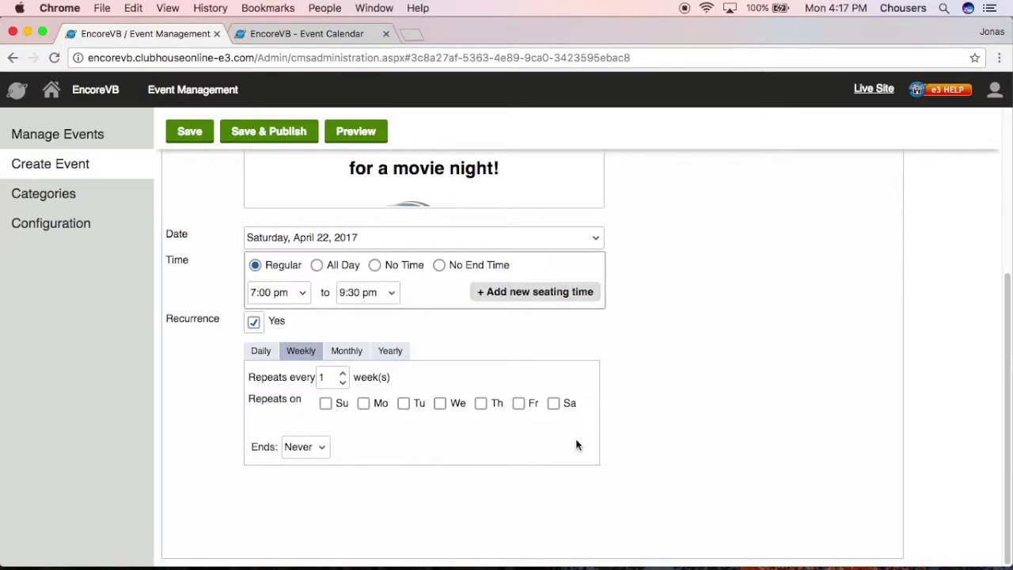
pyautogui.click(342, 373)
pyautogui.click(402, 403)
pyautogui.click(480, 403)
pyautogui.click(347, 350)
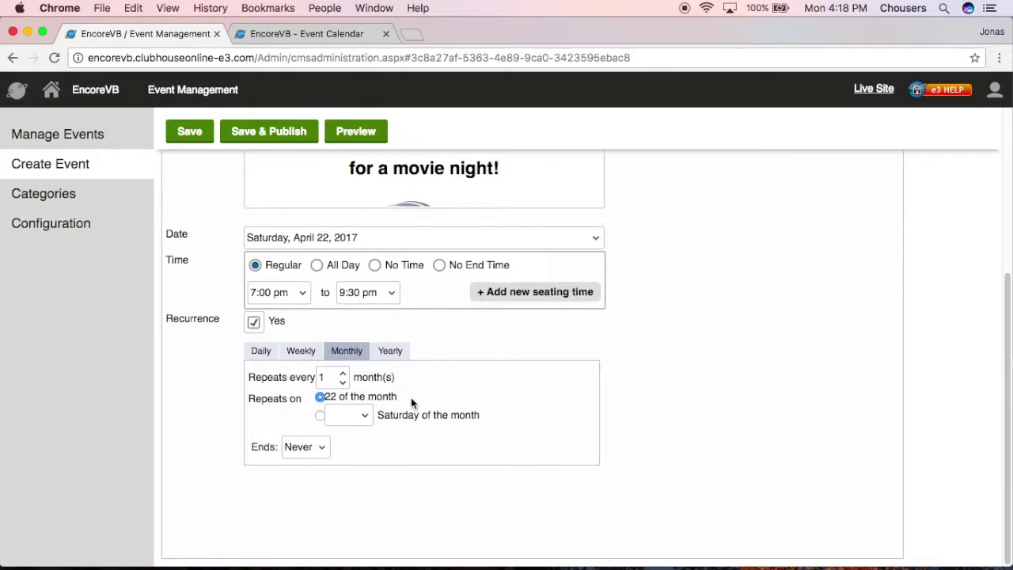
pyautogui.click(321, 418)
pyautogui.click(369, 418)
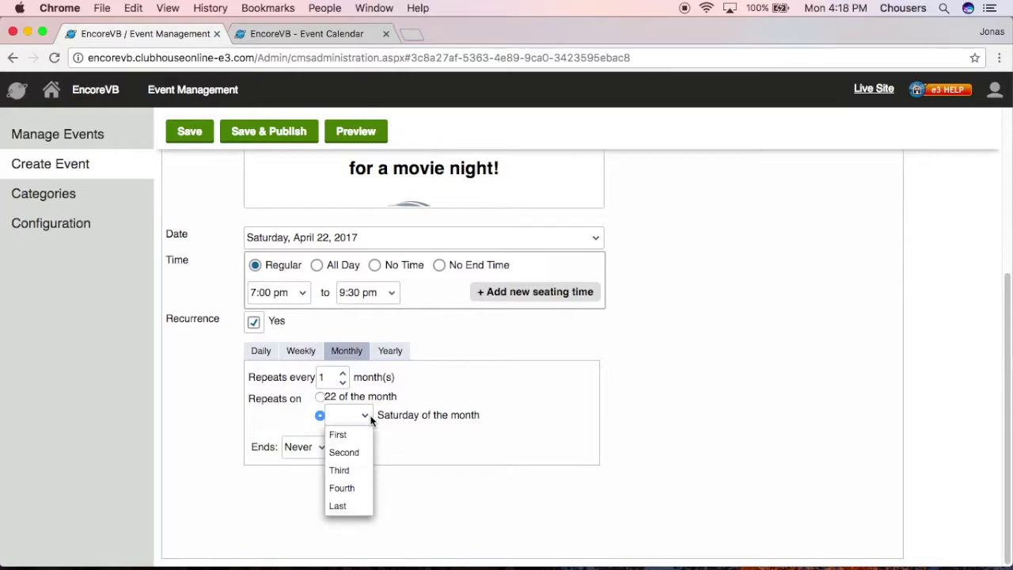
pyautogui.click(389, 351)
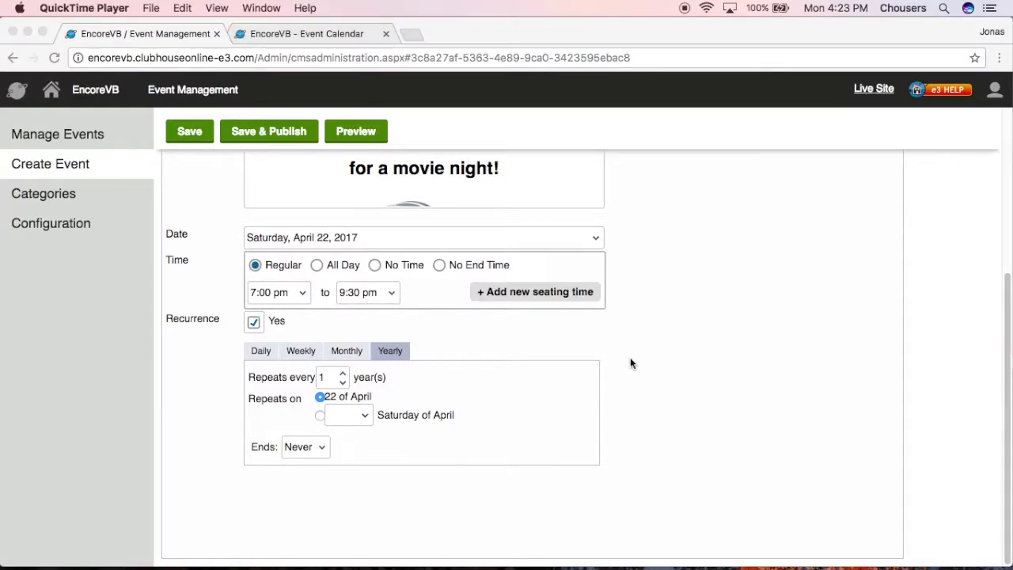
# Step: Set the monthly repeat to the second Saturday of the month
pyautogui.click(347, 356)
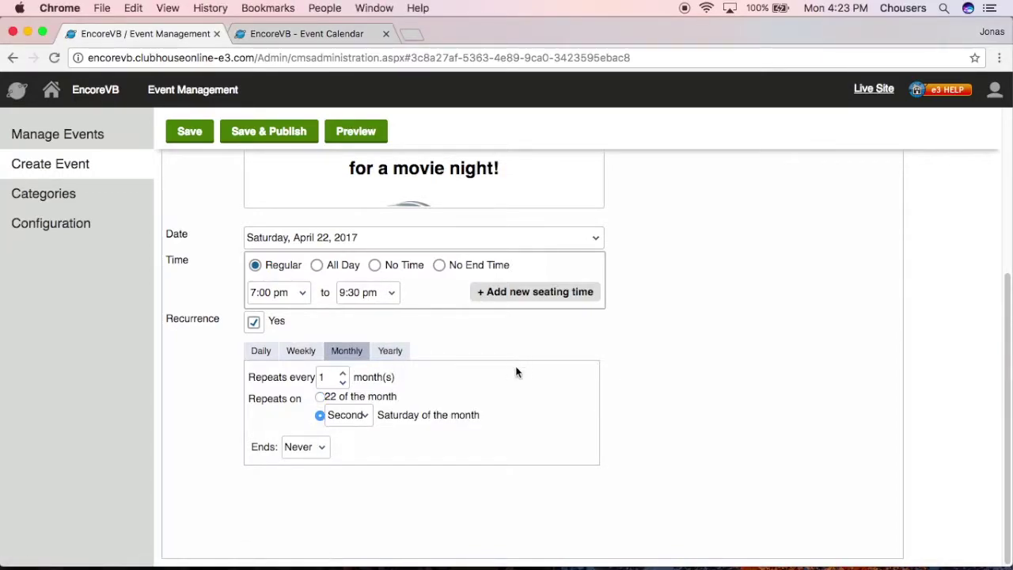
pyautogui.click(367, 417)
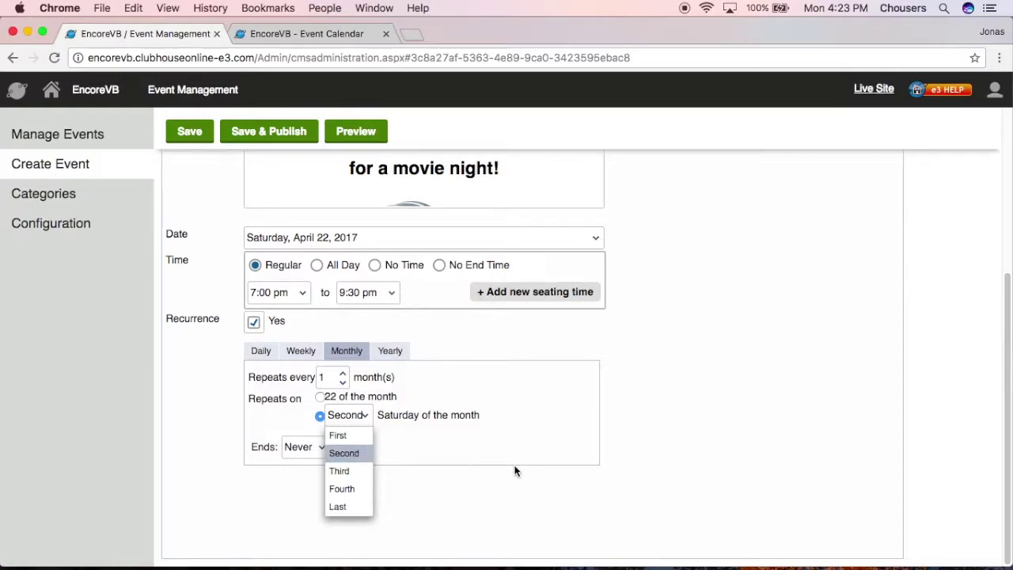
pyautogui.click(647, 450)
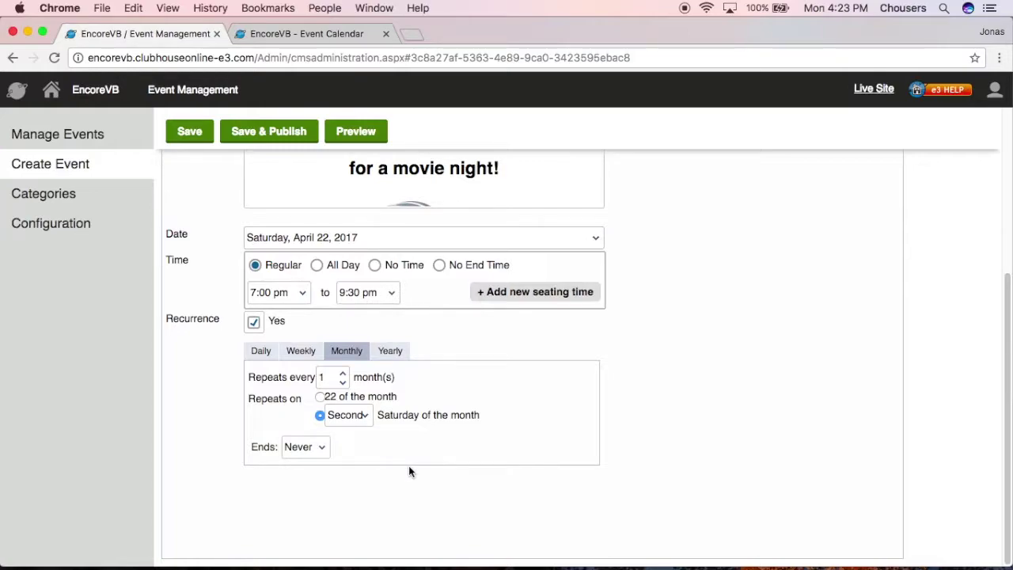
# Step: Make the recurrence end after 3 occurrences
pyautogui.click(311, 448)
pyautogui.click(312, 505)
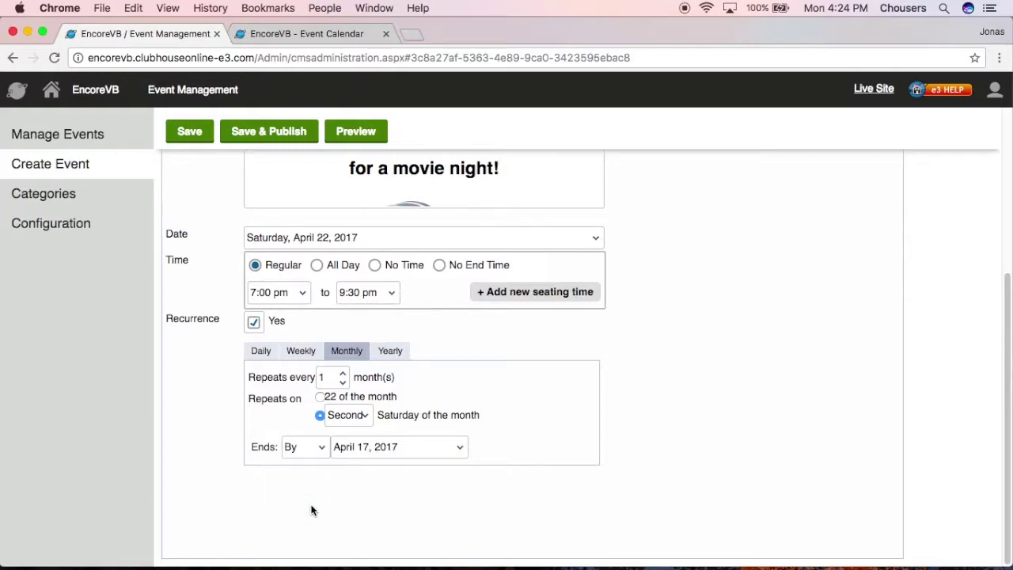
pyautogui.click(433, 445)
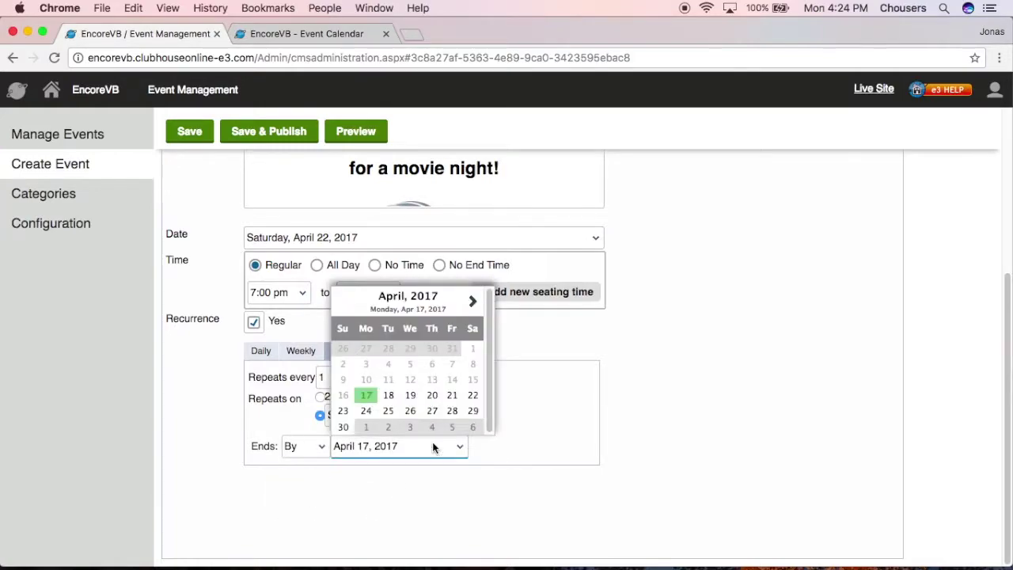
pyautogui.click(473, 395)
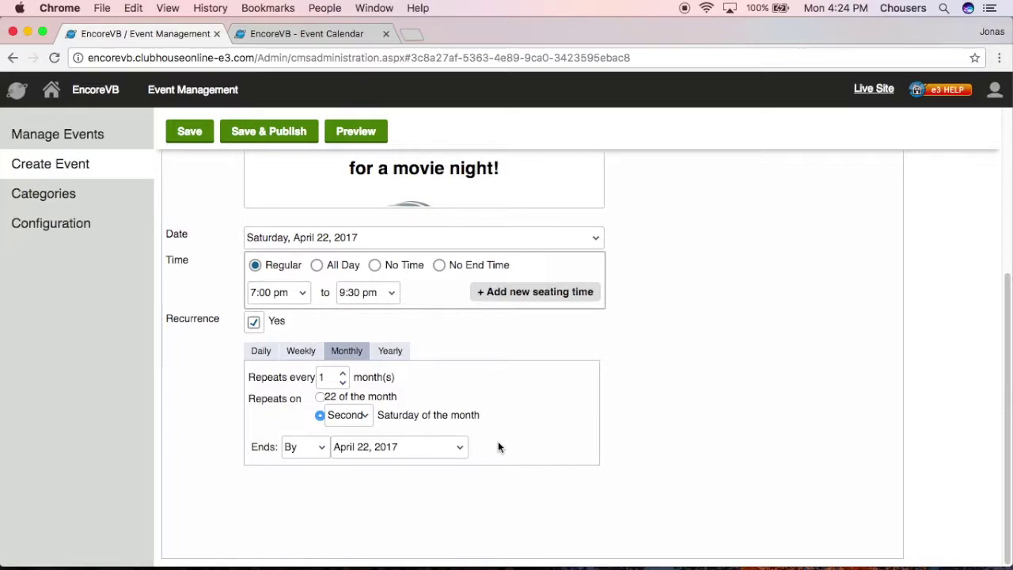
pyautogui.click(307, 447)
pyautogui.click(305, 483)
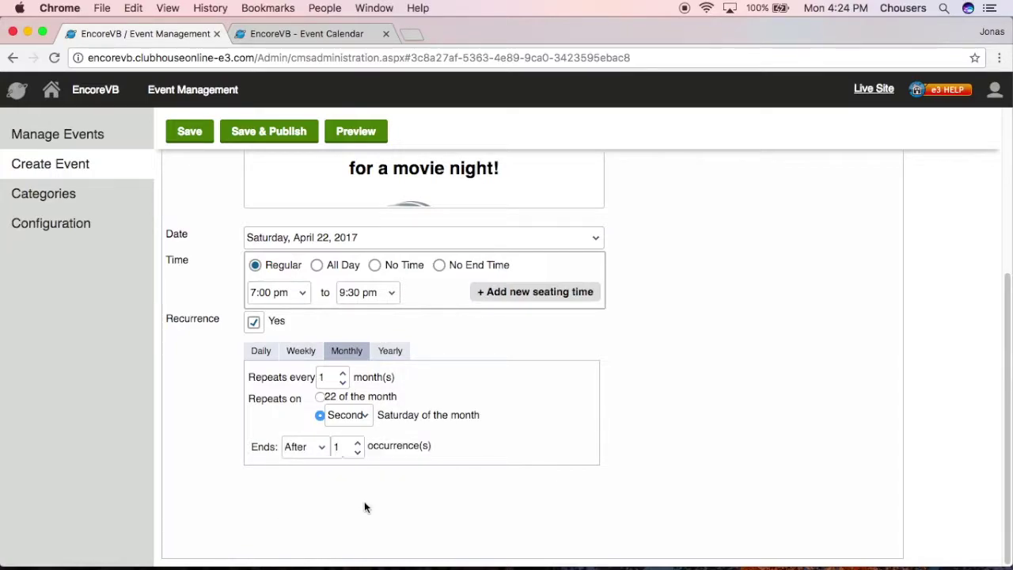
pyautogui.click(357, 443)
pyautogui.click(357, 442)
# Step: Save the Movie Night event and return to the April 2017 Event Calendar tab
pyautogui.click(187, 133)
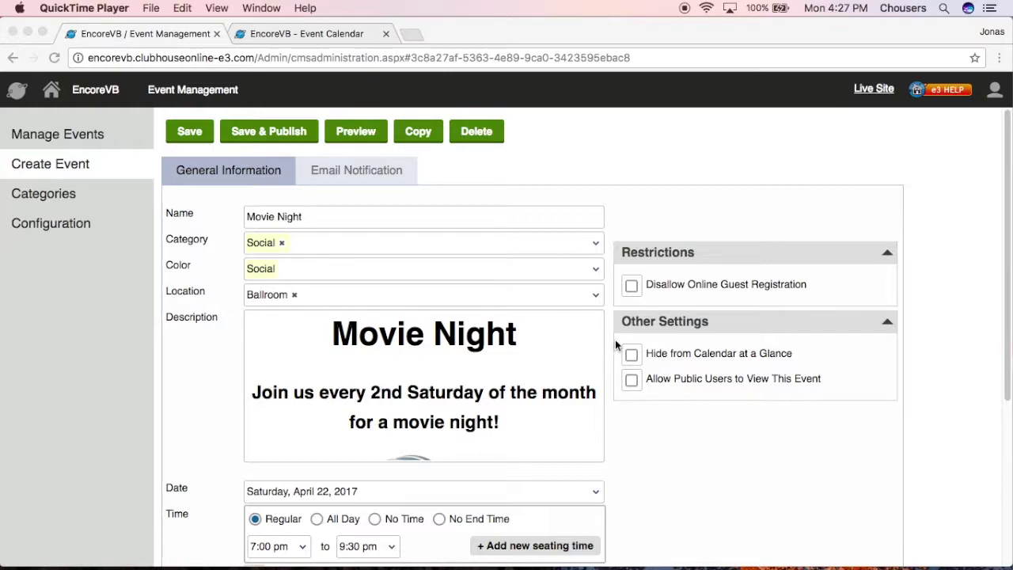
pyautogui.click(335, 34)
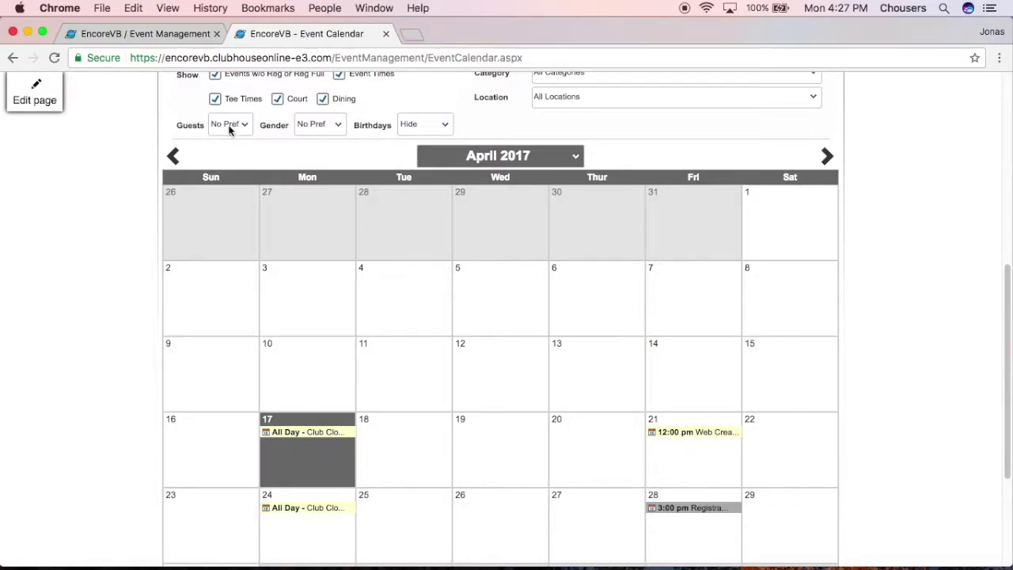
# Step: Check Upcoming events on Member Central, then go back to the Movie Night event form
pyautogui.scroll(6, 99, 230)
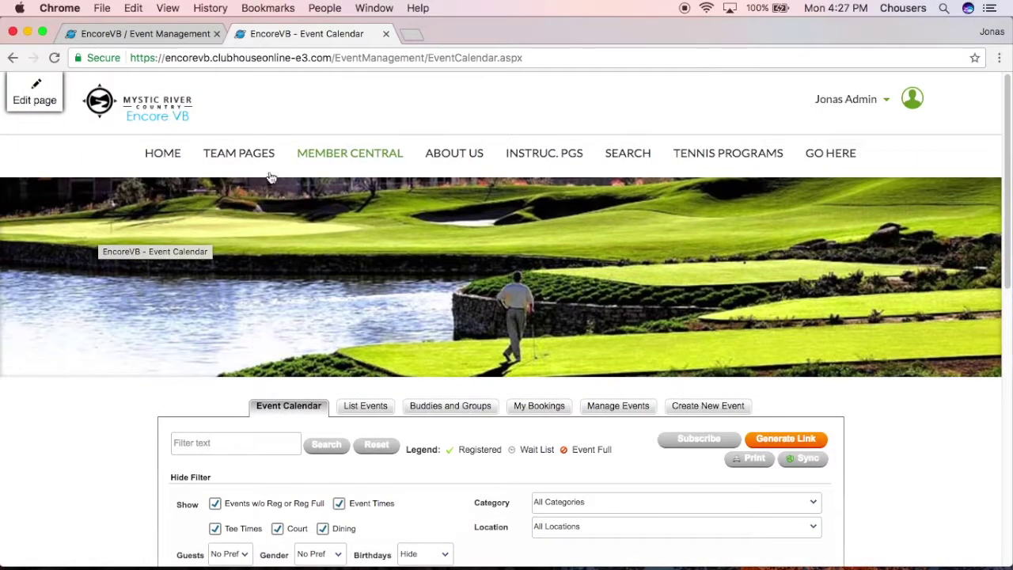
pyautogui.click(351, 152)
pyautogui.scroll(-8, 985, 420)
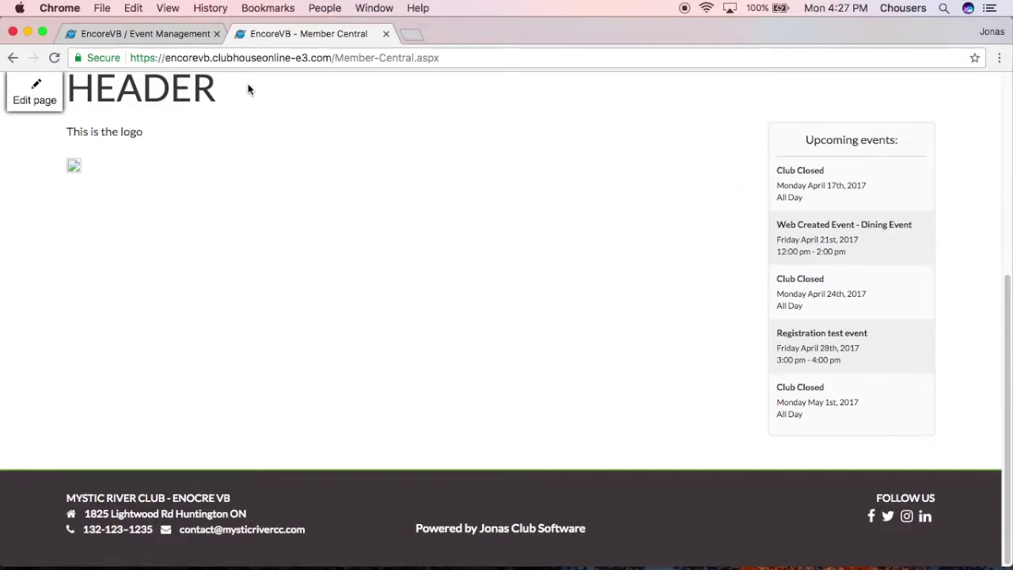
pyautogui.click(181, 44)
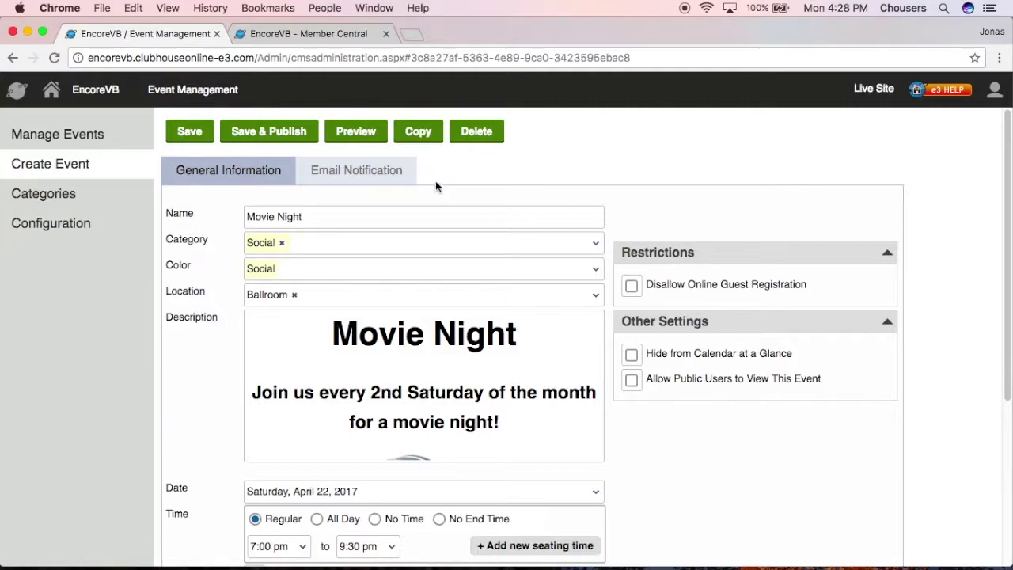
# Step: Preview Movie Night and start a Mail message to the club's events address via its contact link
pyautogui.click(360, 133)
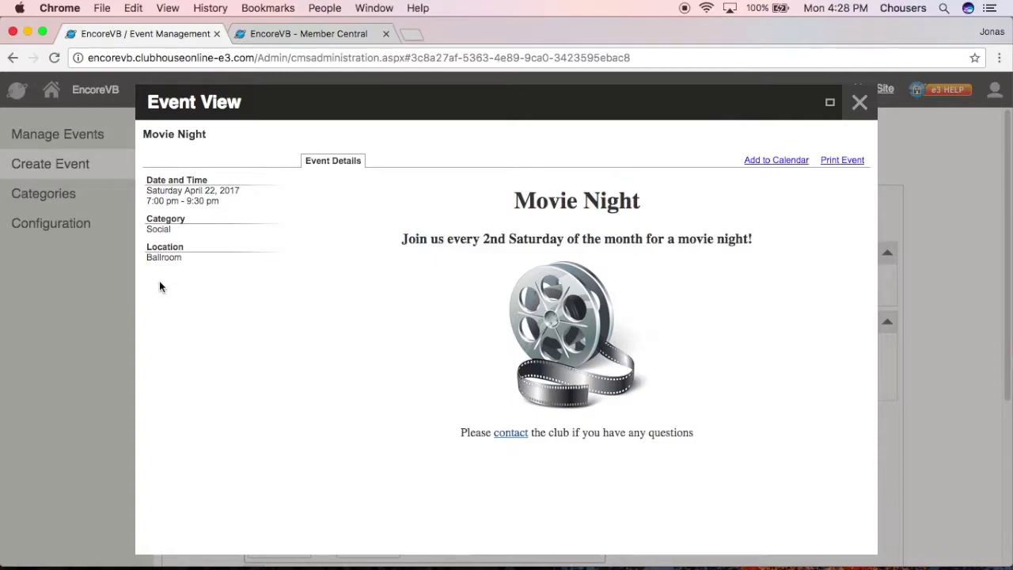
pyautogui.click(511, 434)
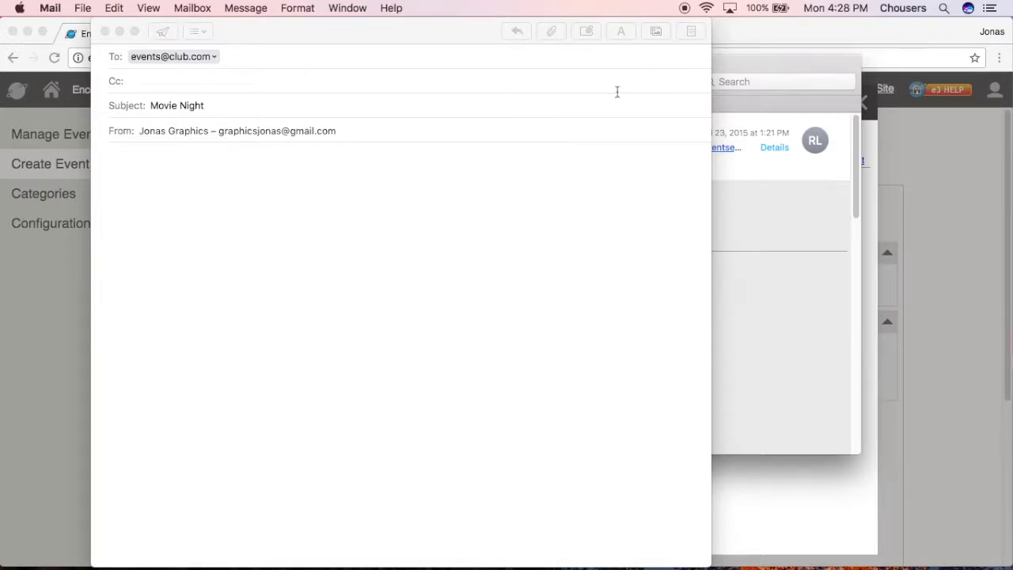
# Step: Close the Movie Night Mail message and choose Don't Save to discard the draft
pyautogui.click(756, 282)
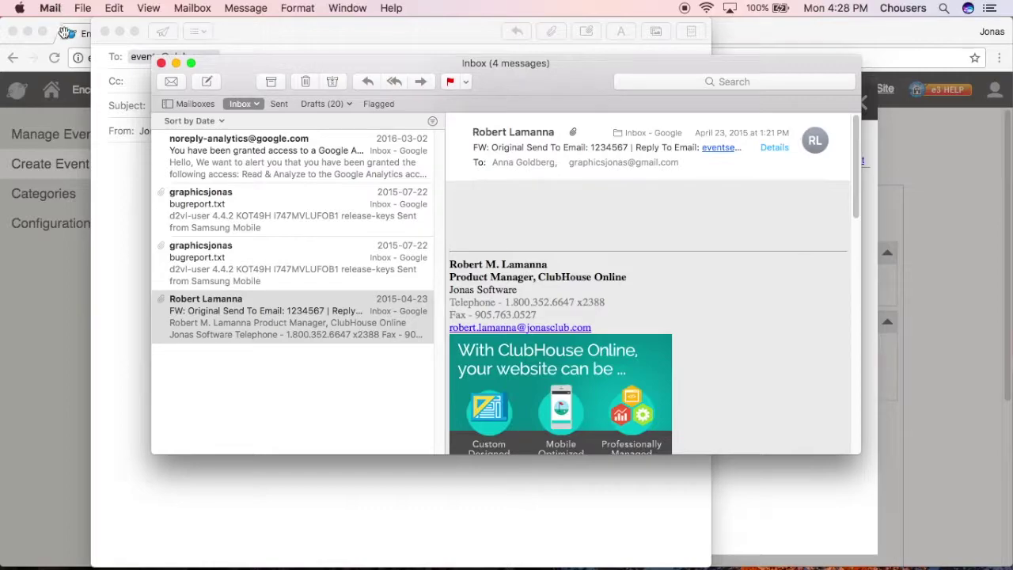
pyautogui.click(138, 68)
pyautogui.click(105, 31)
pyautogui.click(351, 120)
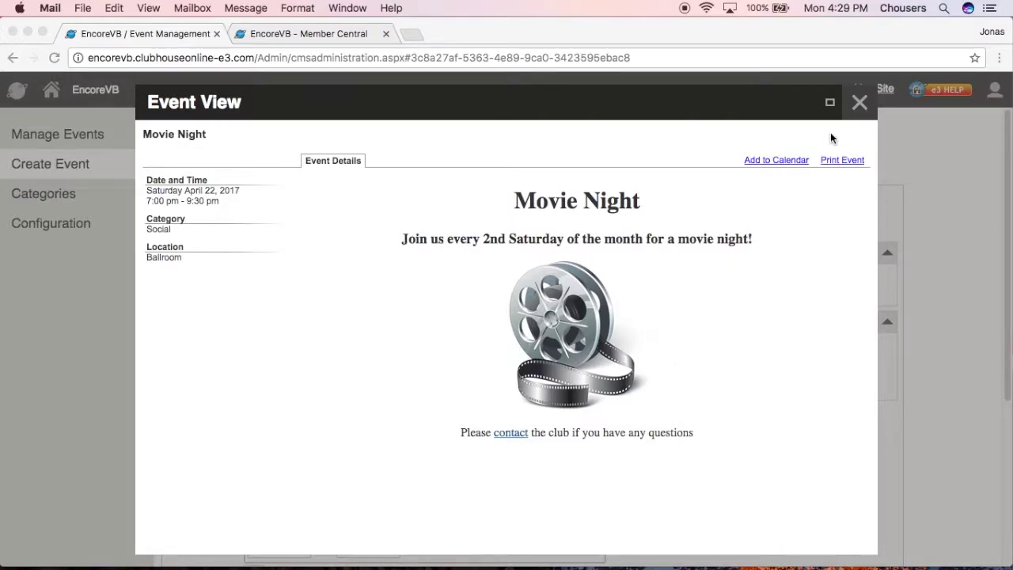
# Step: Close the Event View and Save & Publish Movie Night, listing Sat May 13 and Sat Jun 10
pyautogui.click(860, 102)
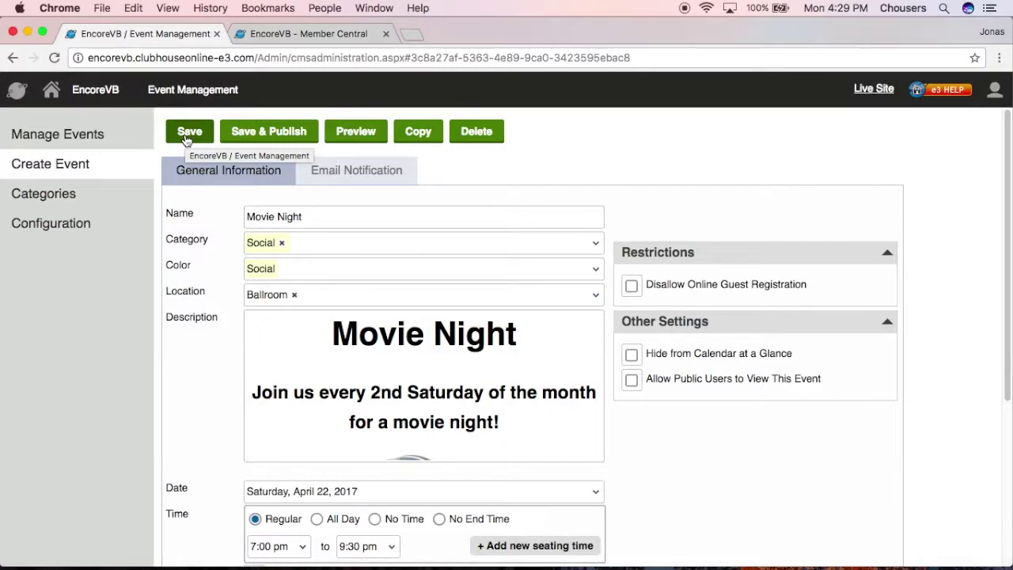
pyautogui.click(266, 131)
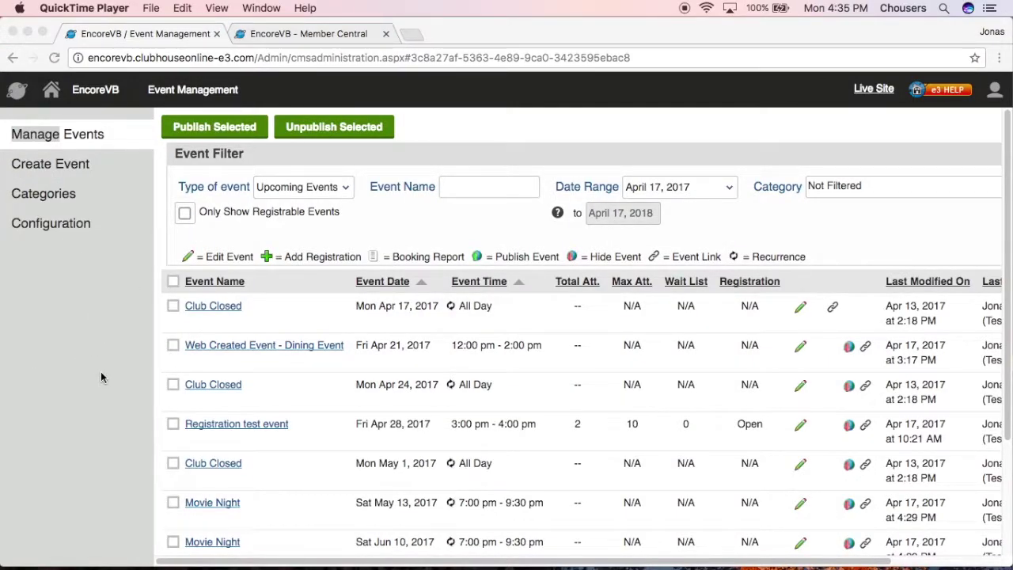
# Step: Review the Movie Night rows, then view May 2017 with Movie Night at 7:00 pm on the 13th
pyautogui.scroll(-2, 219, 387)
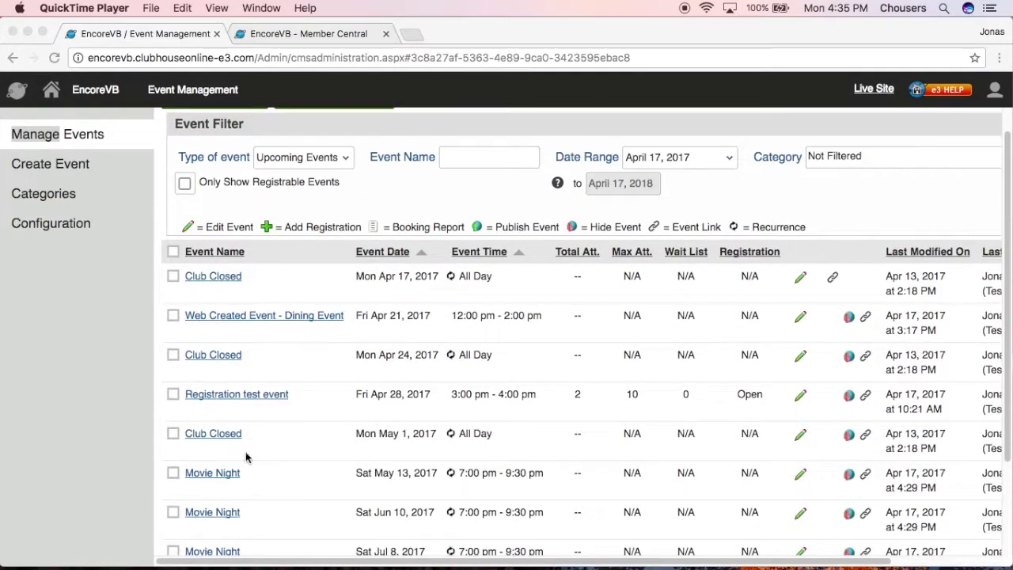
pyautogui.scroll(-5, 261, 458)
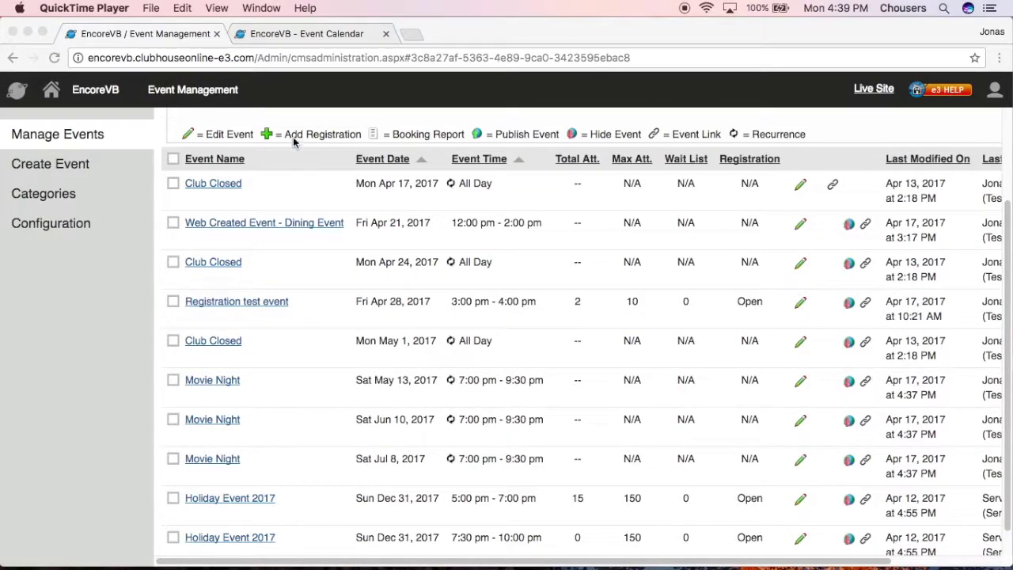
pyautogui.click(313, 35)
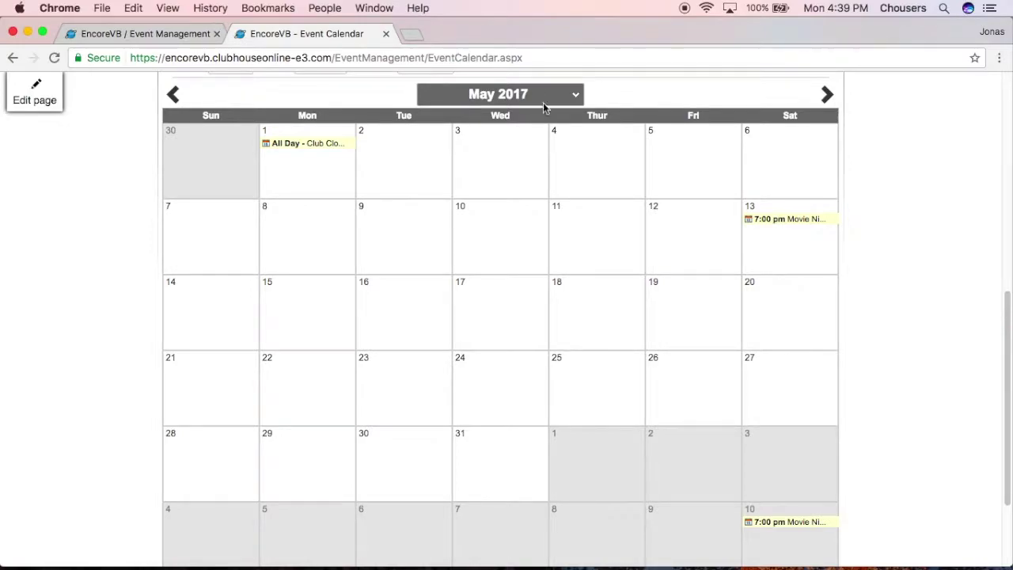
pyautogui.moveTo(806, 226)
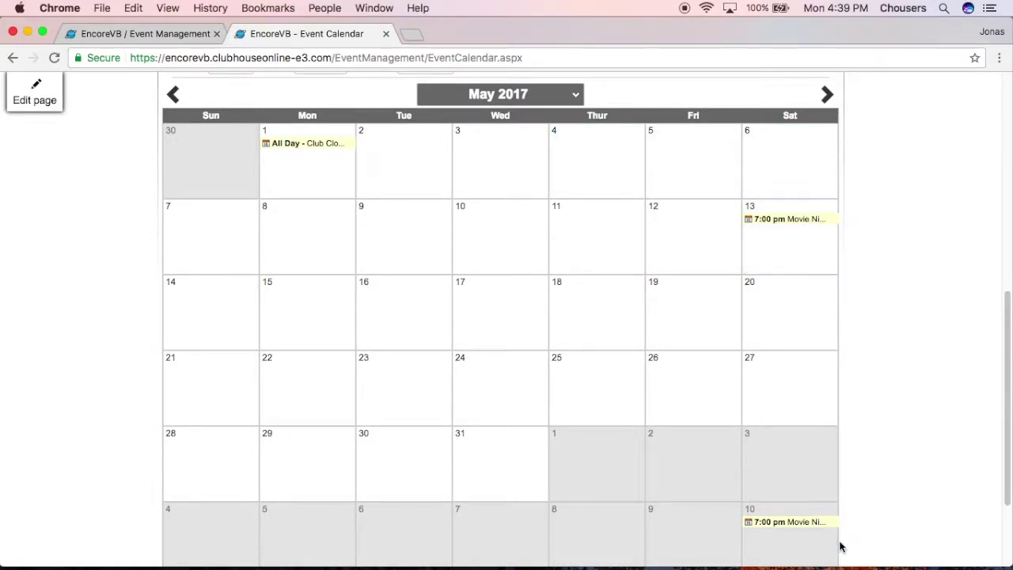